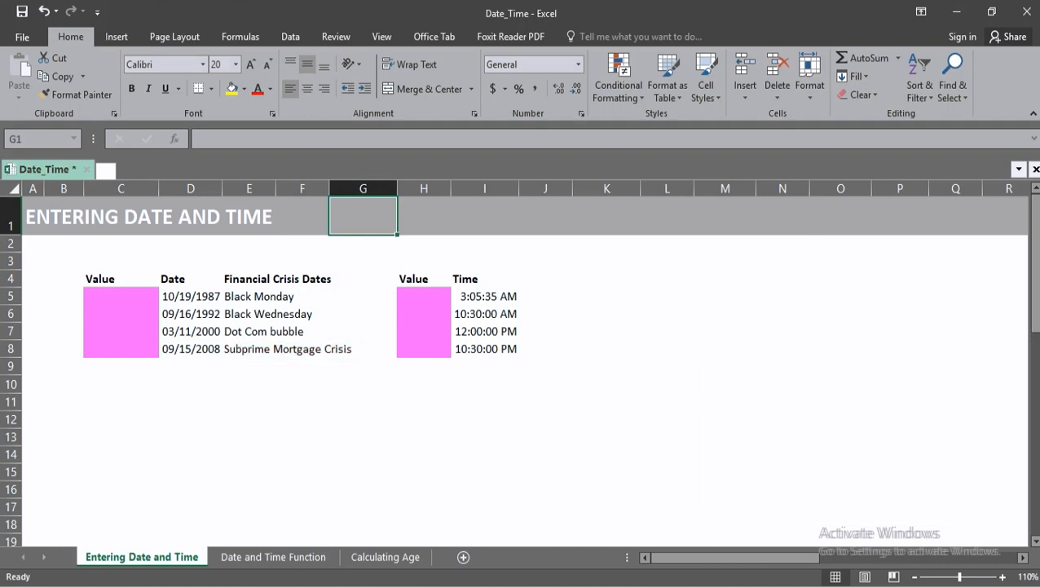
Enter a VALUE formula in cell C5 that converts the date in D5 to its serial number.
click(120, 297)
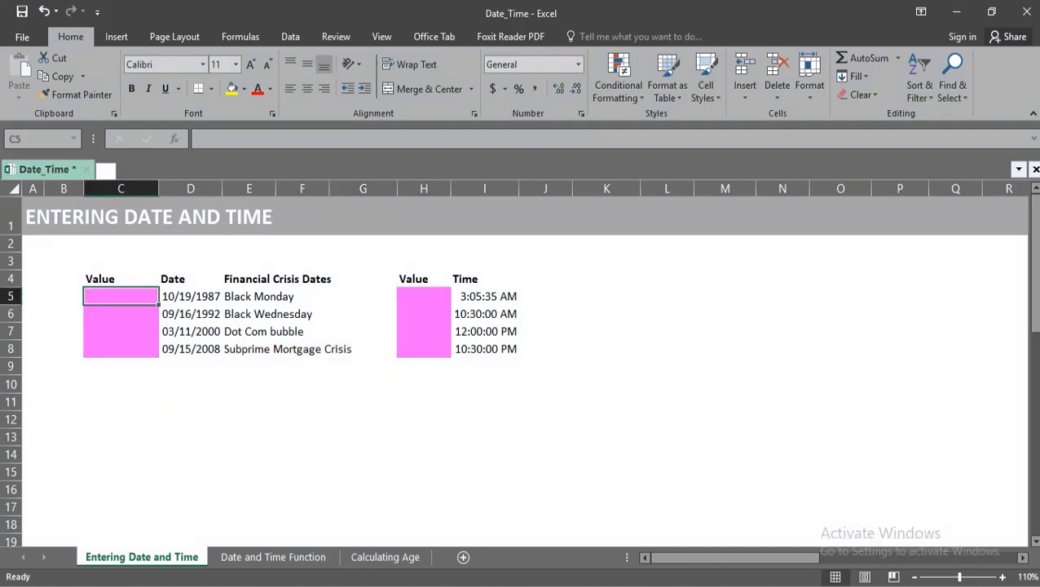
text(=va)
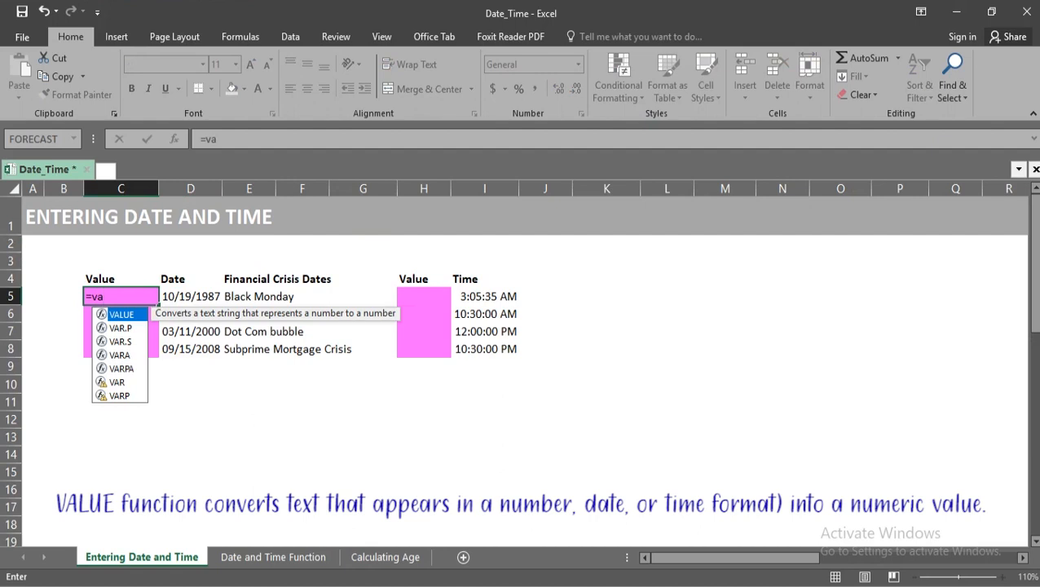
key(Tab)
key(Right)
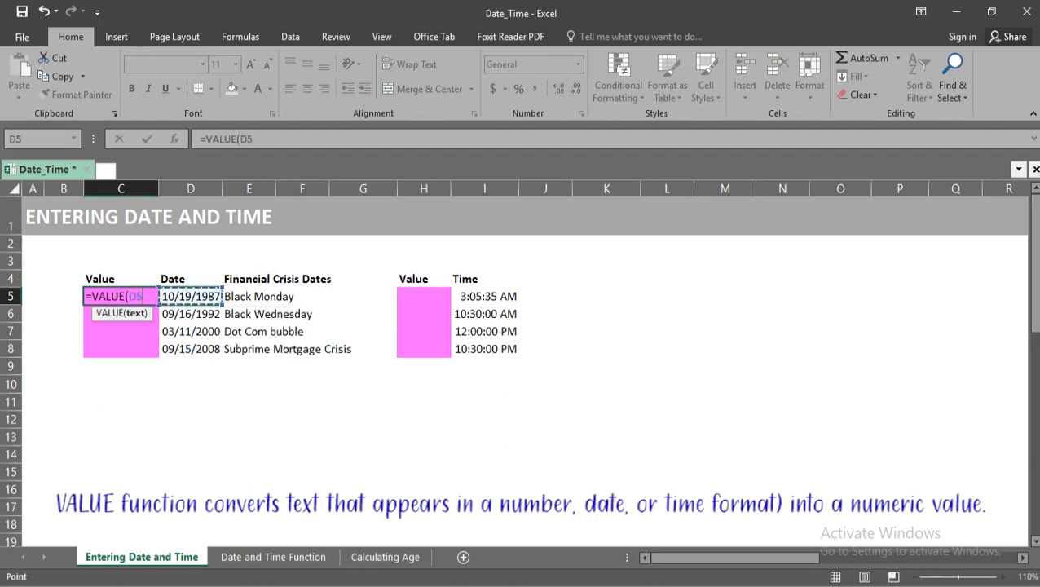
key(Return)
Copy the VALUE formula from C5 into cells C6:C8 for the remaining crisis dates.
key(Up)
key(ctrl+c)
key(Down)
key(shift+Down)
key(shift+Down)
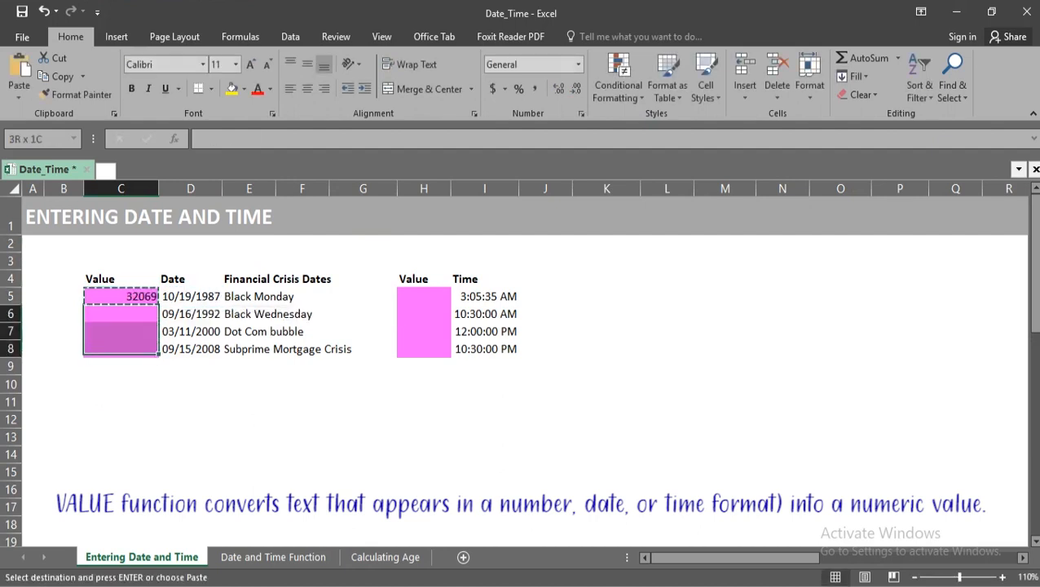
key(ctrl+v)
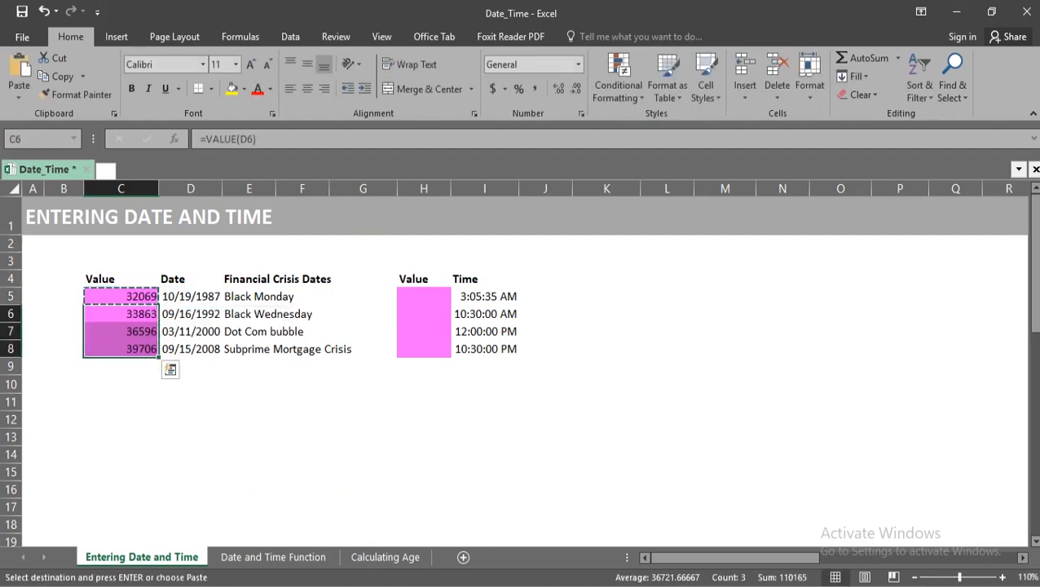
key(Escape)
click(424, 437)
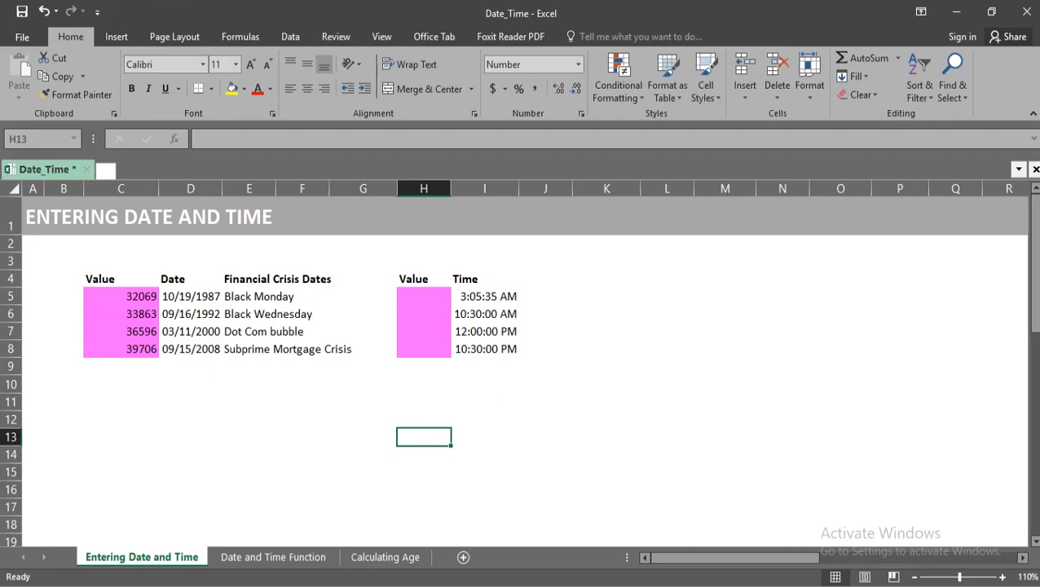
Try entering the Subprime Mortgage Crisis date in D8 in day-first order as 15/09/2008.
click(189, 349)
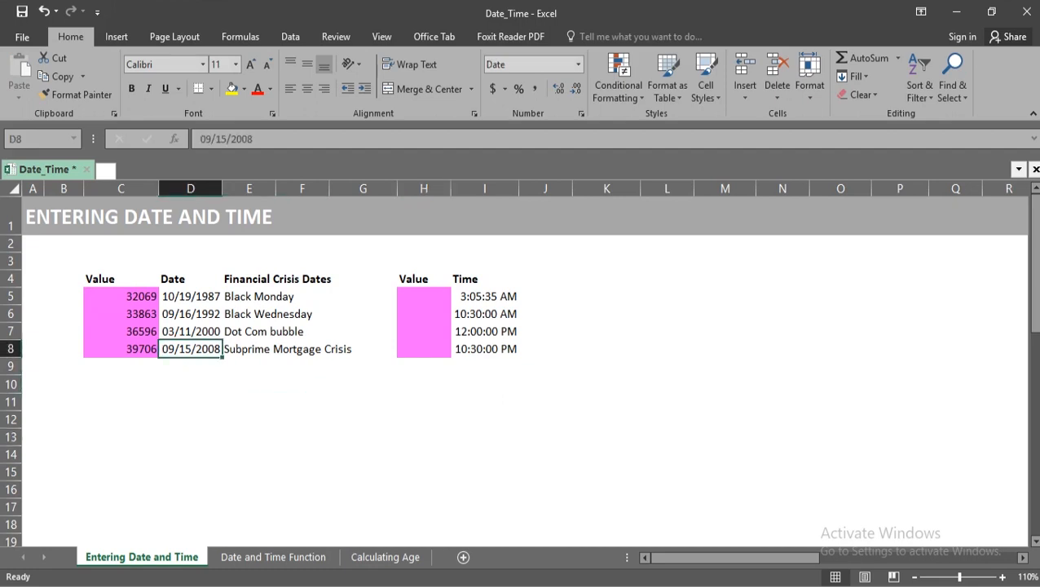
text(15/09/)
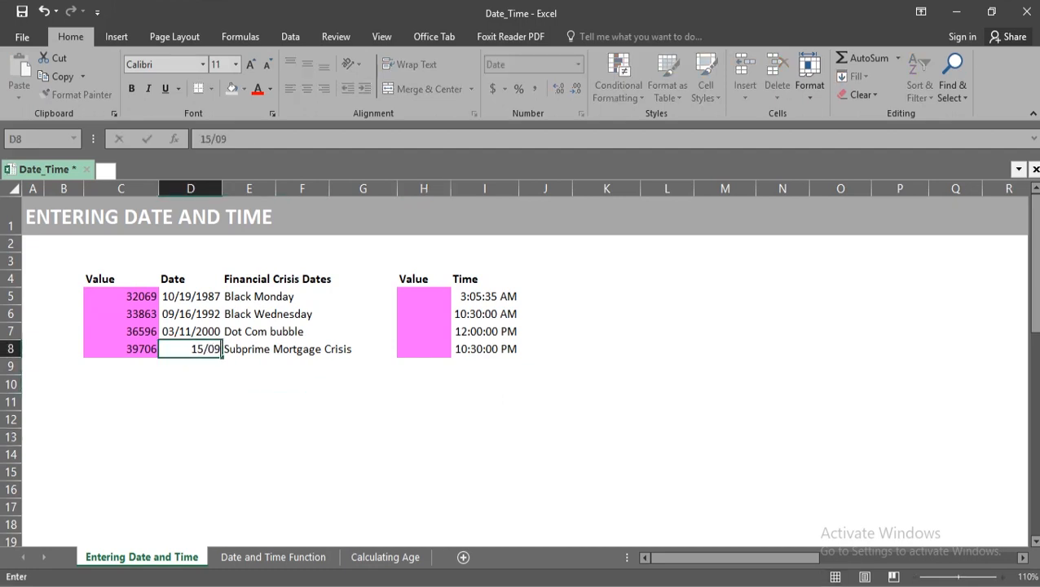
text(2008)
key(Return)
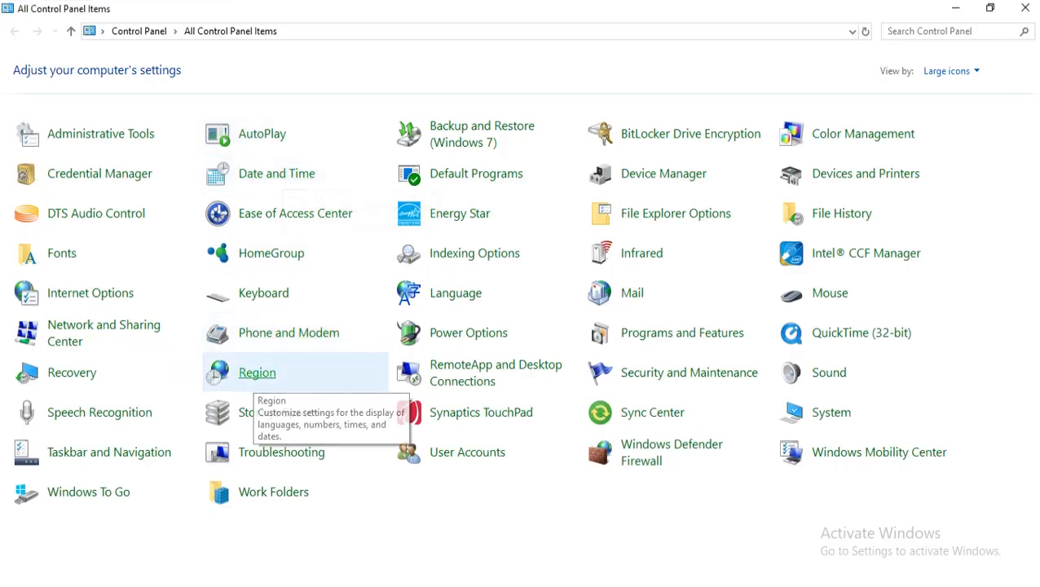
Open the Region settings in Control Panel to check the system date format.
click(256, 372)
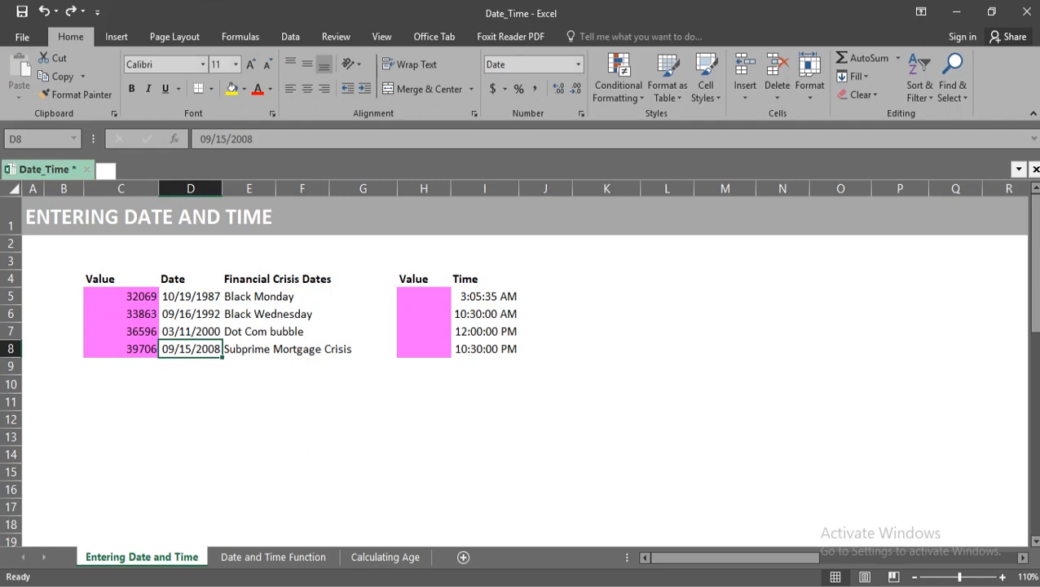
Enter the date in cell D8 in the universal year-first format as 2008/09/15.
text(20)
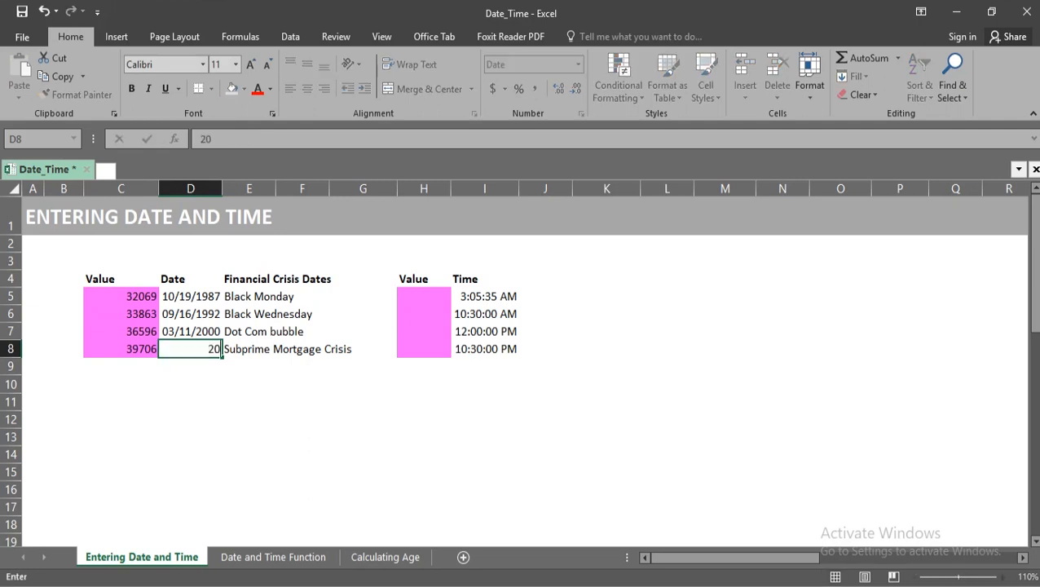
text(08/)
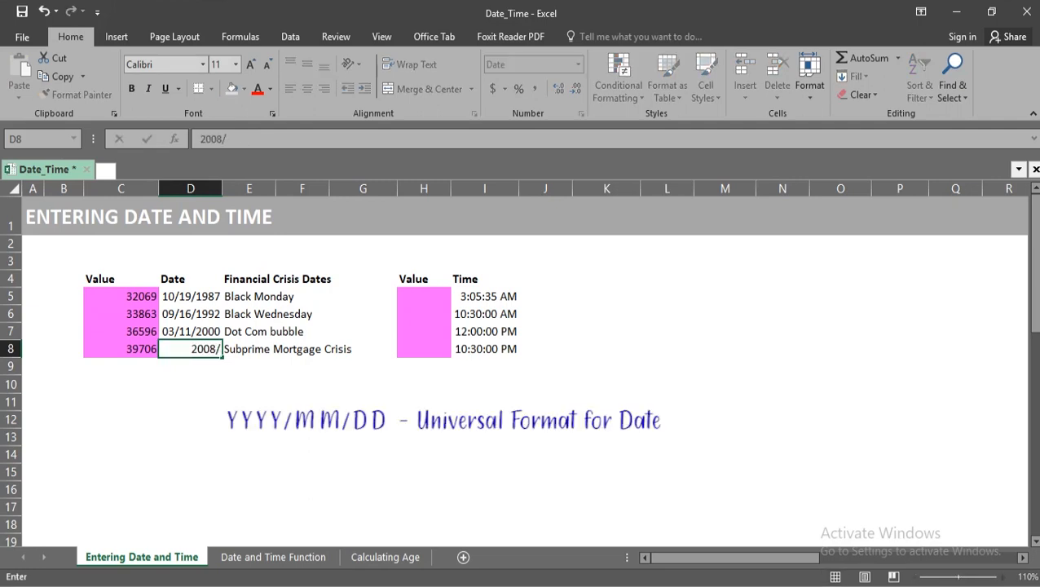
text(09/15)
key(Return)
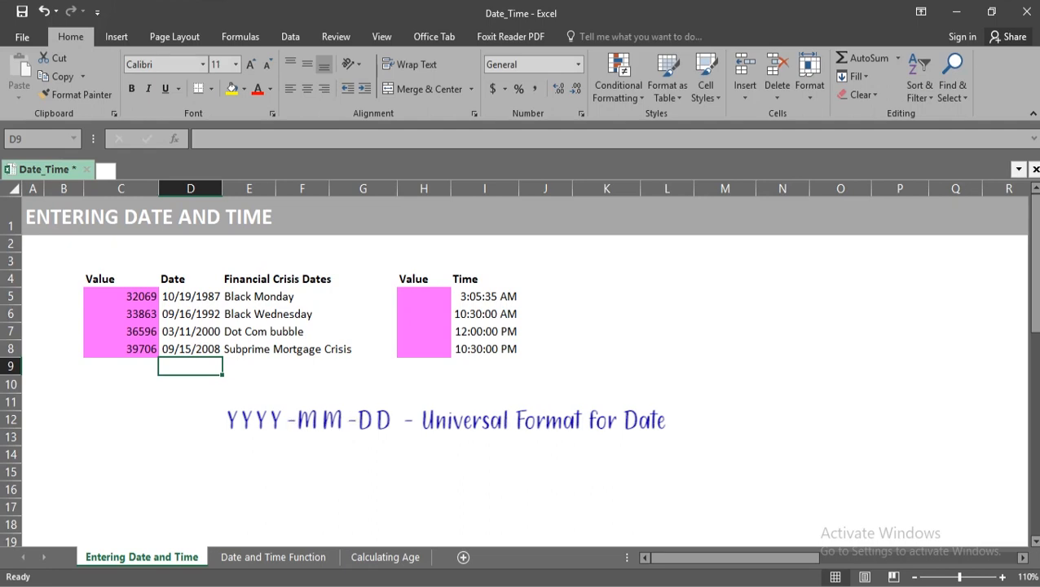
Enter the date 12/31/9999 in cell C10 below the Value column.
key(Down)
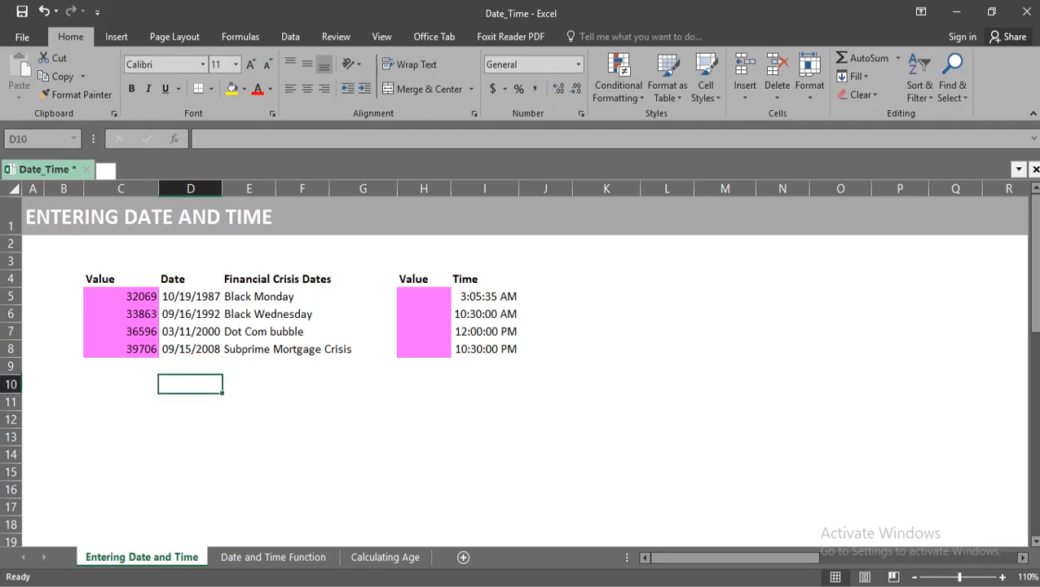
key(Left)
text(12/31/9999)
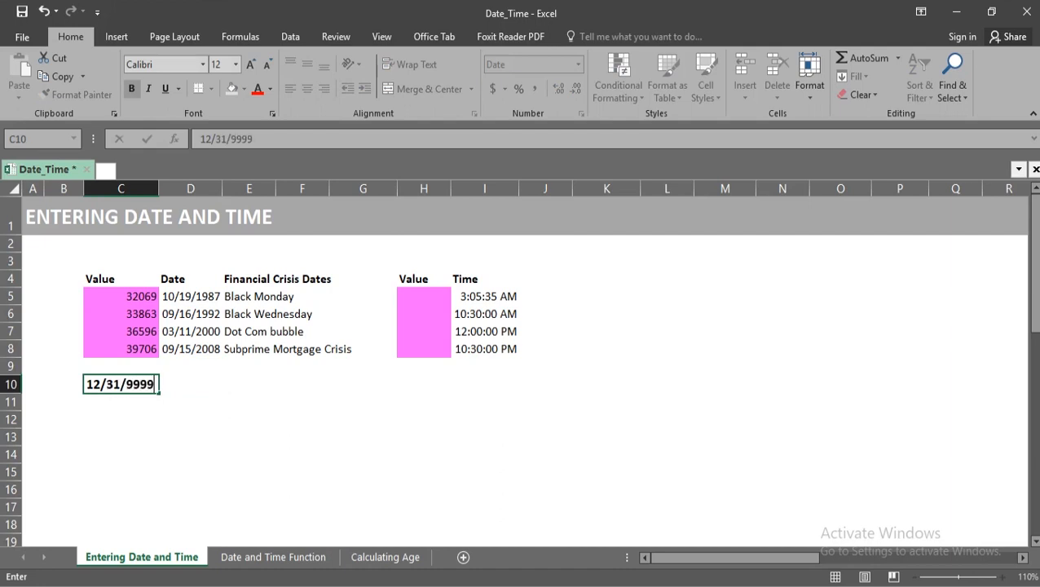
key(Return)
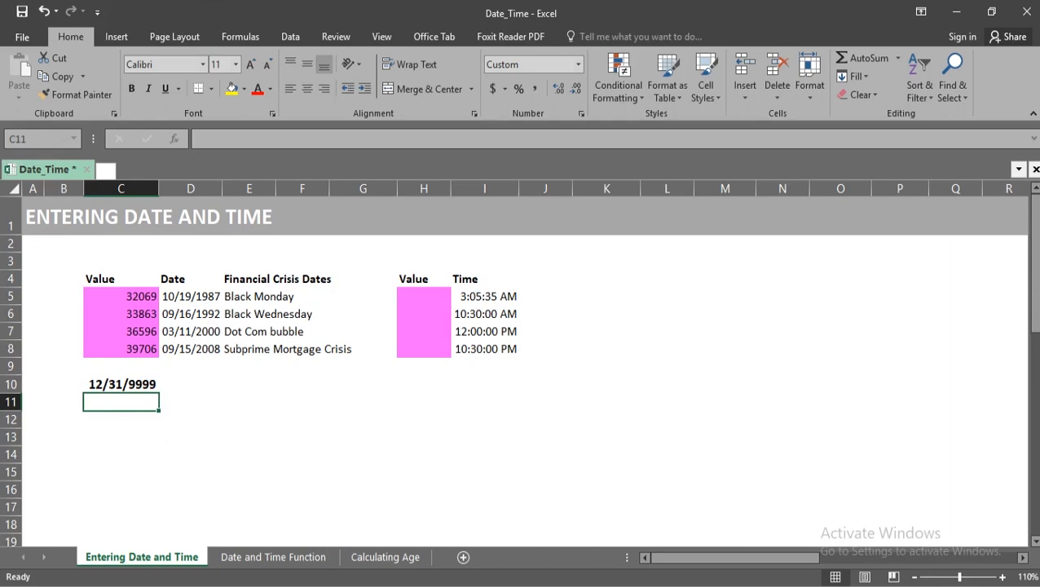
Replace the year of the date in C10 with the two-digit year 08.
click(120, 384)
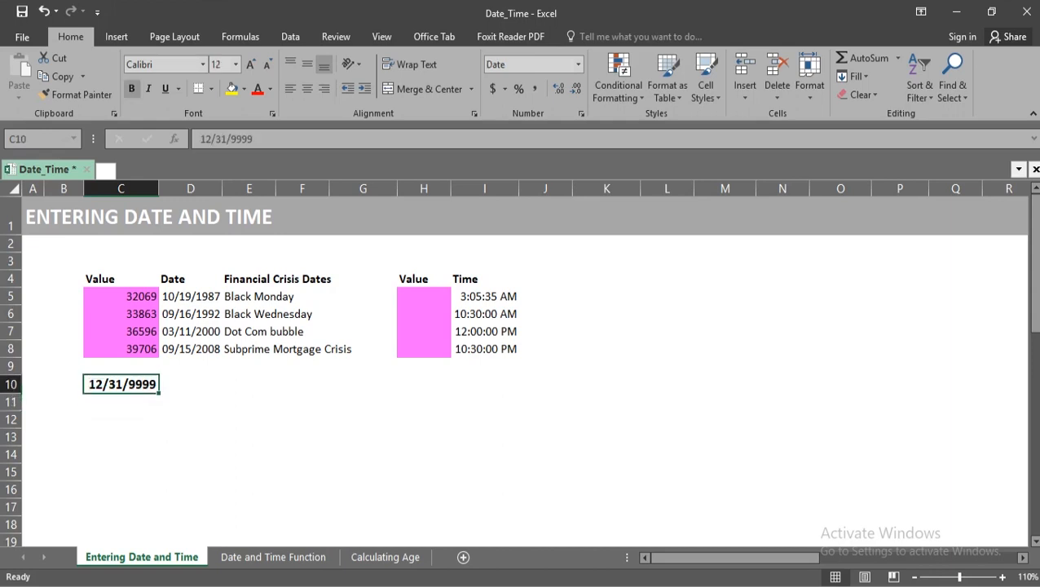
key(F2)
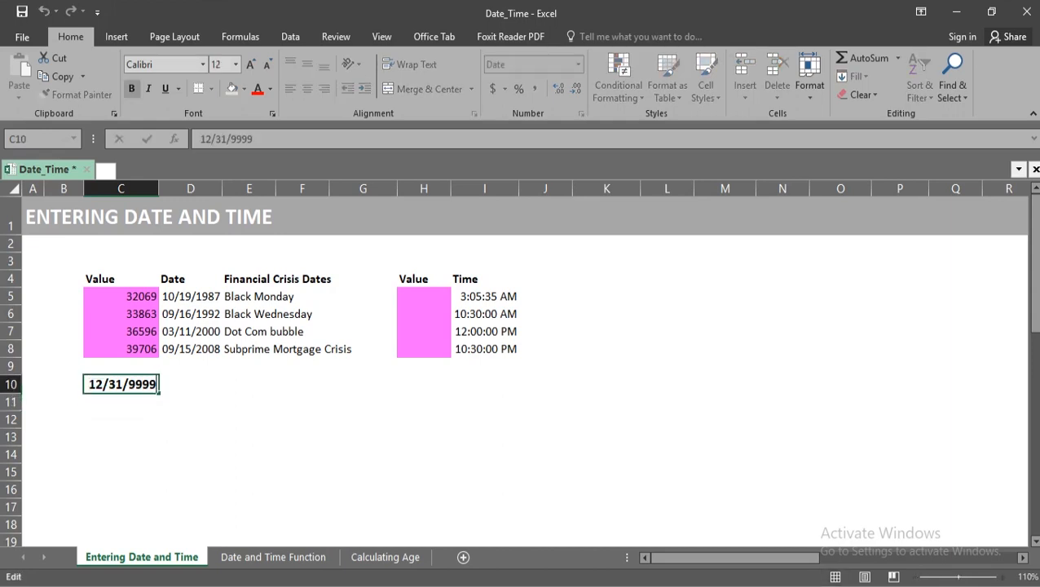
key(shift+Left)
key(shift+Left)
key(shift+Left)
key(shift+Left)
text(0)
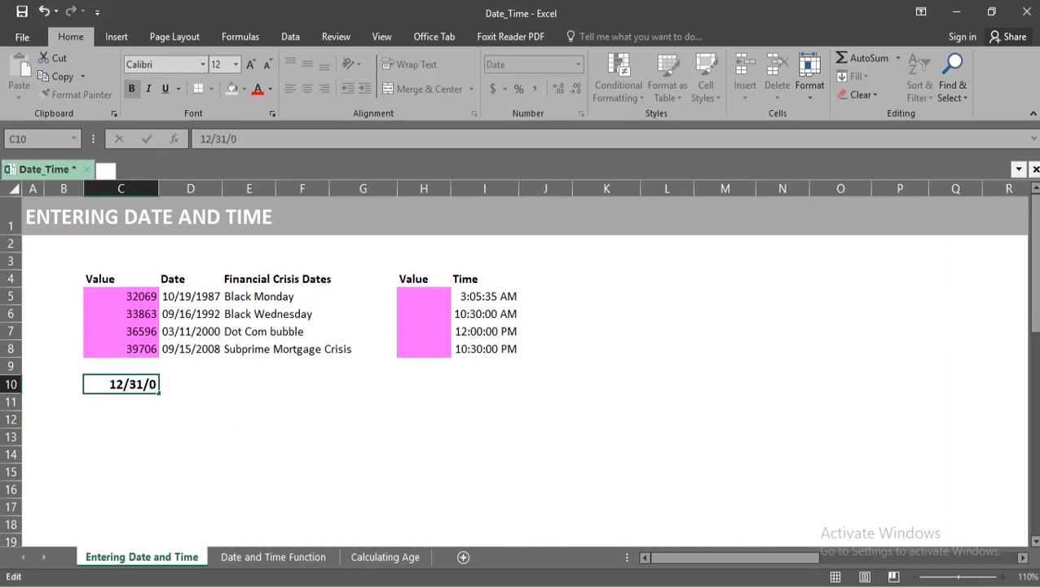
text(8)
key(Return)
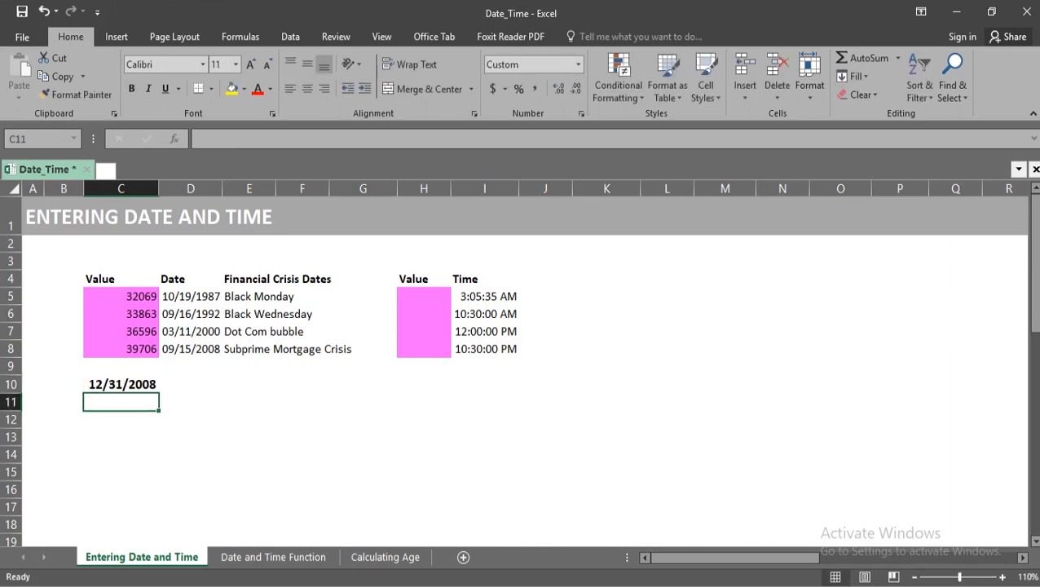
Replace the year of the date in C10 with the two-digit year 30.
click(120, 384)
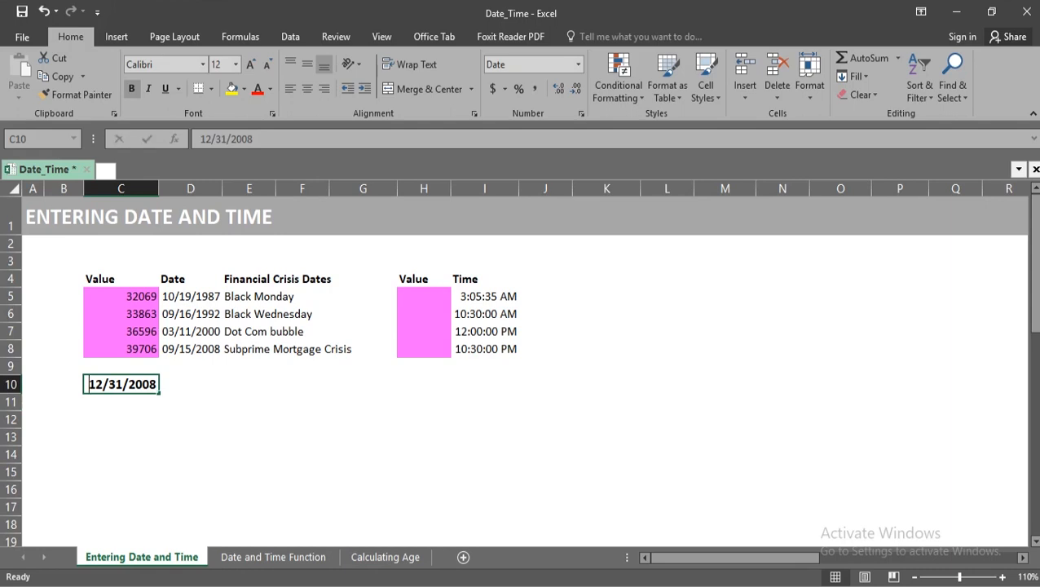
key(F2)
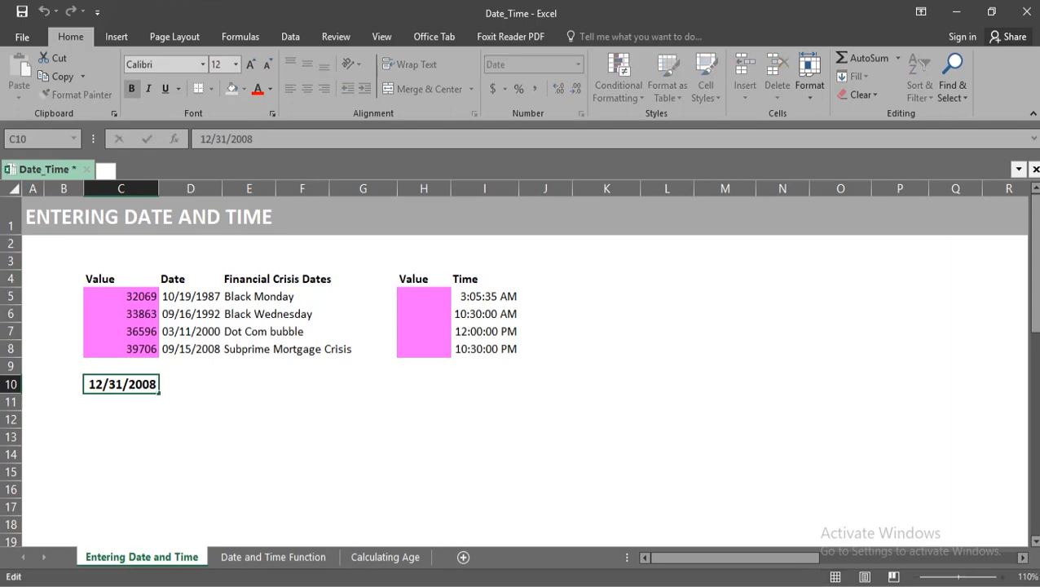
key(shift+Left)
key(shift+Left)
key(shift+Left)
key(shift+Left)
text(30)
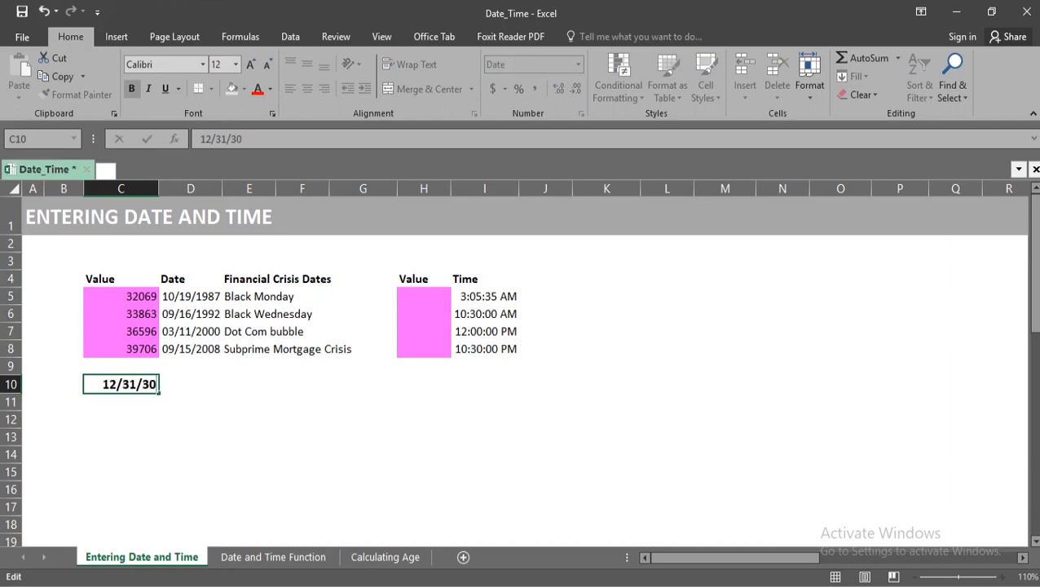
key(Return)
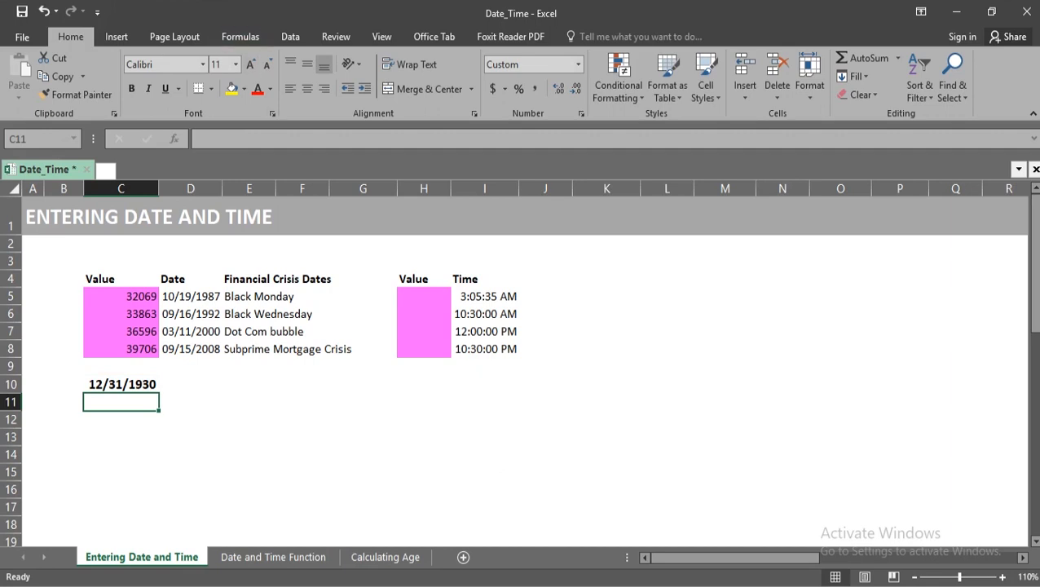
In Control Panel's Region settings, set the upper limit for interpreting two-digit years to 2050 and apply it.
key(alt+Tab)
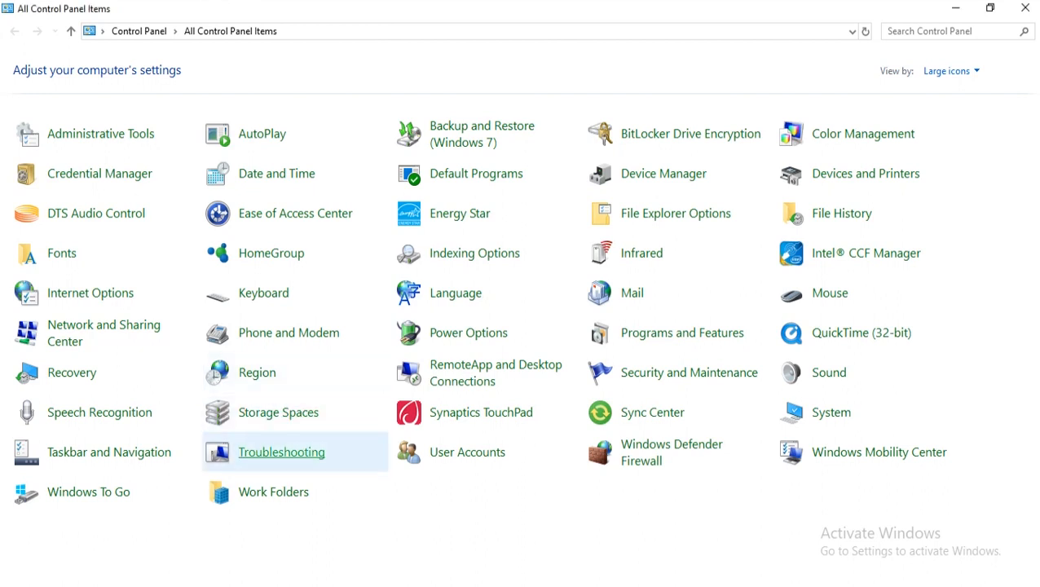
click(257, 372)
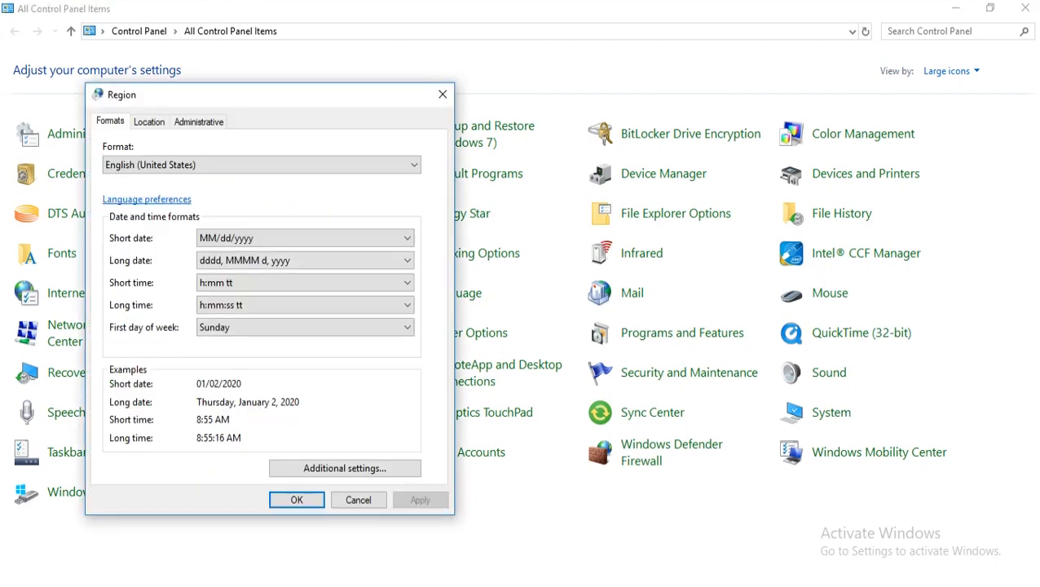
click(345, 468)
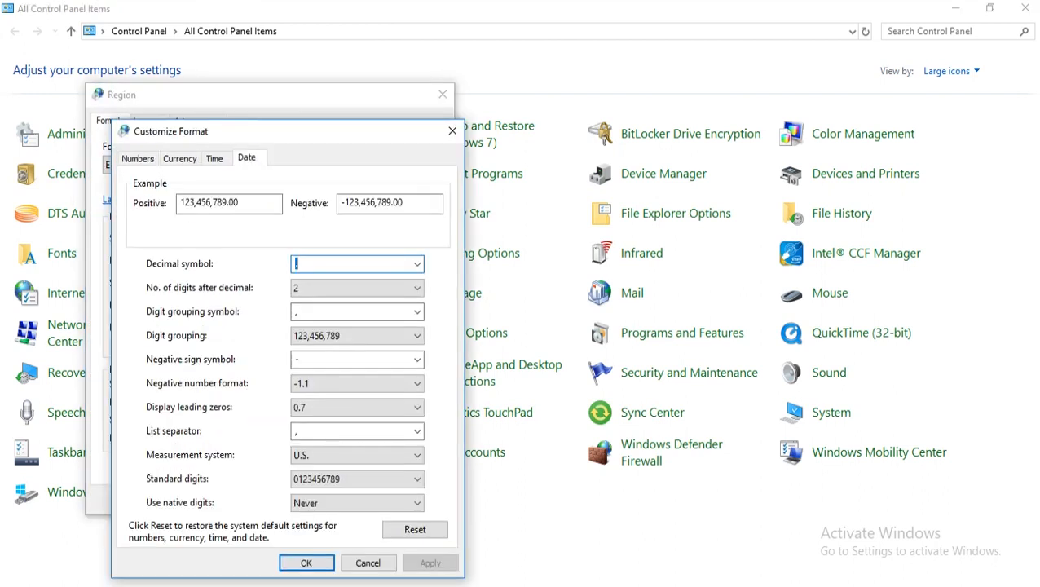
click(246, 158)
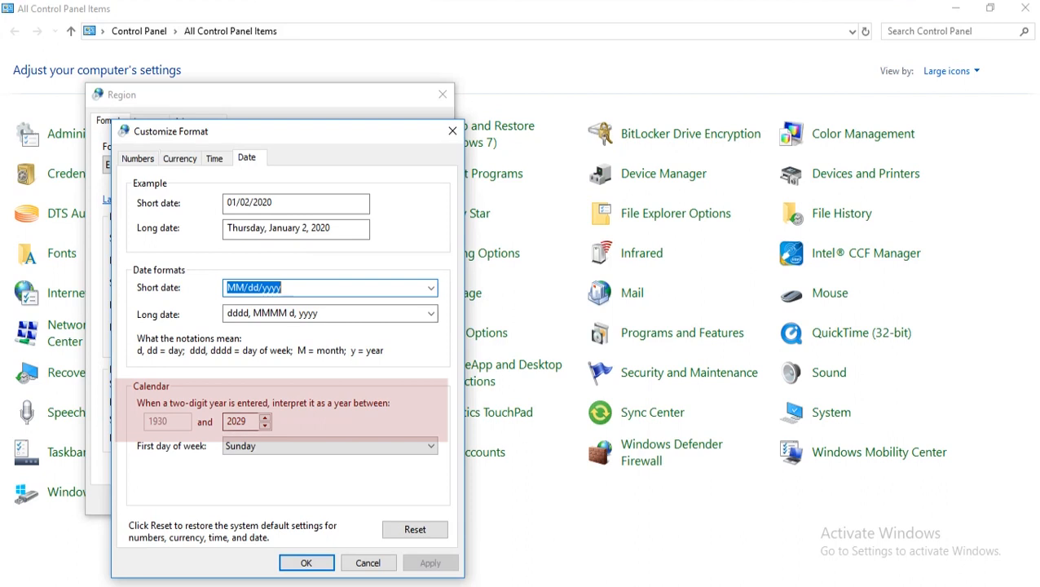
click(248, 422)
drag(248, 421, 225, 421)
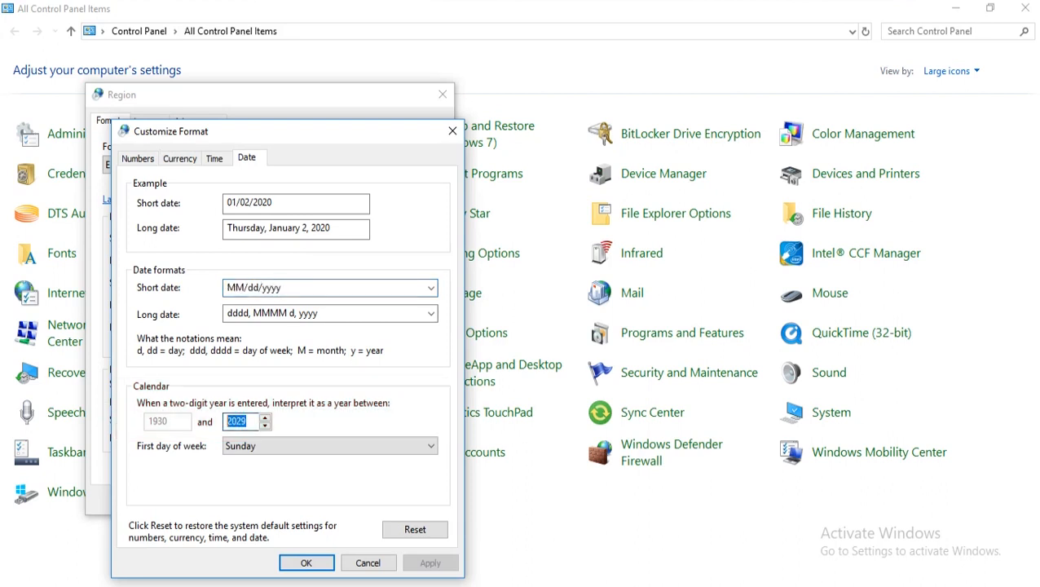
text(2049)
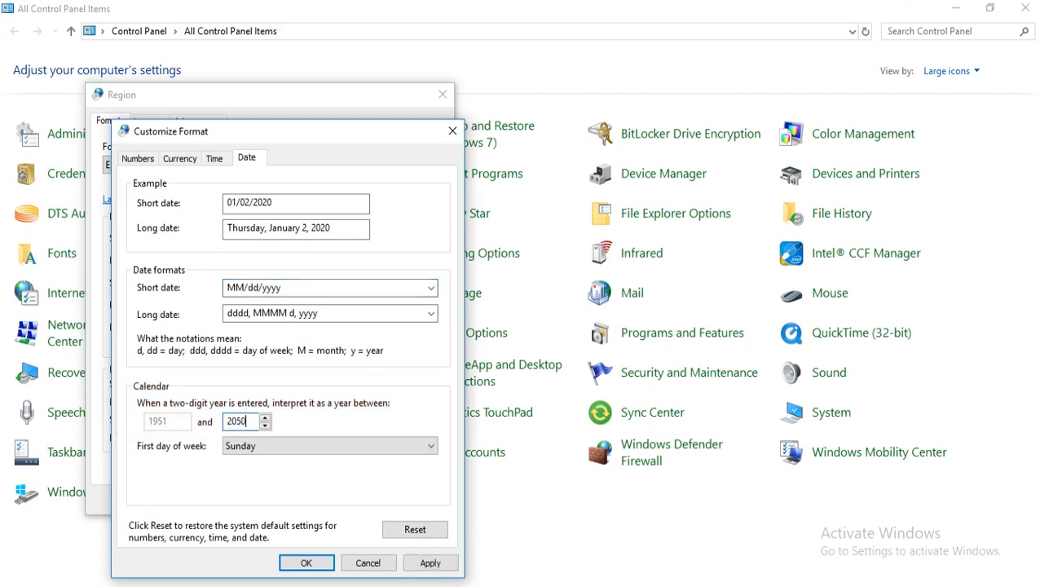
key(Return)
click(297, 499)
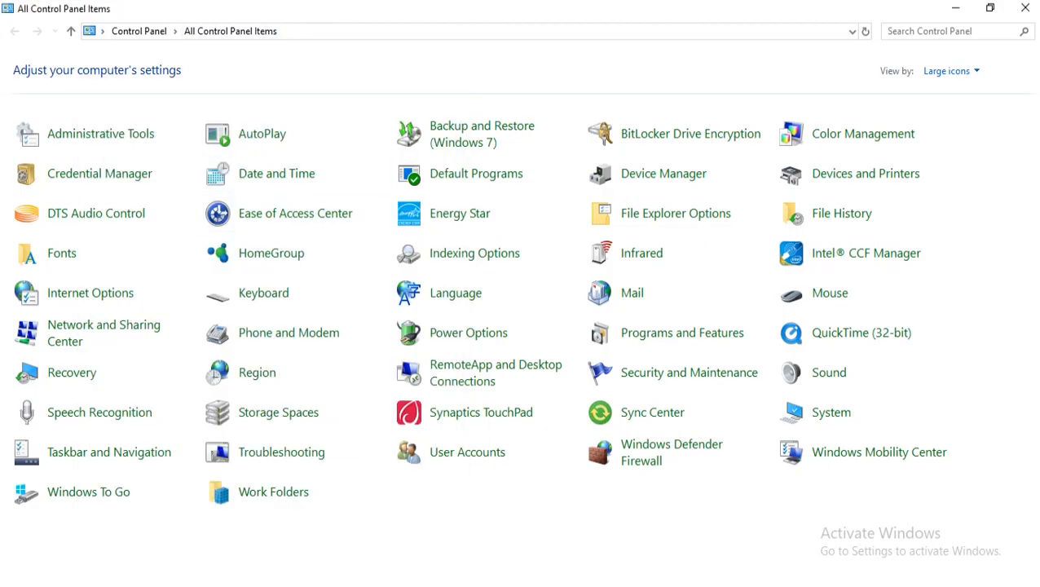
Switch back to Excel and replace the year of the date in C10 with the two-digit year 50.
key(alt+Tab)
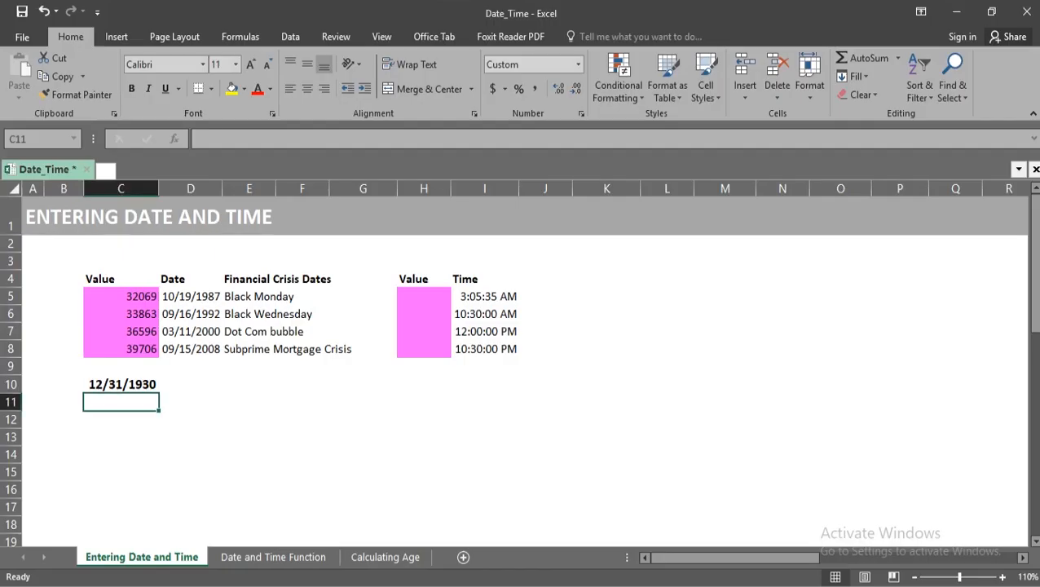
key(Up)
key(F2)
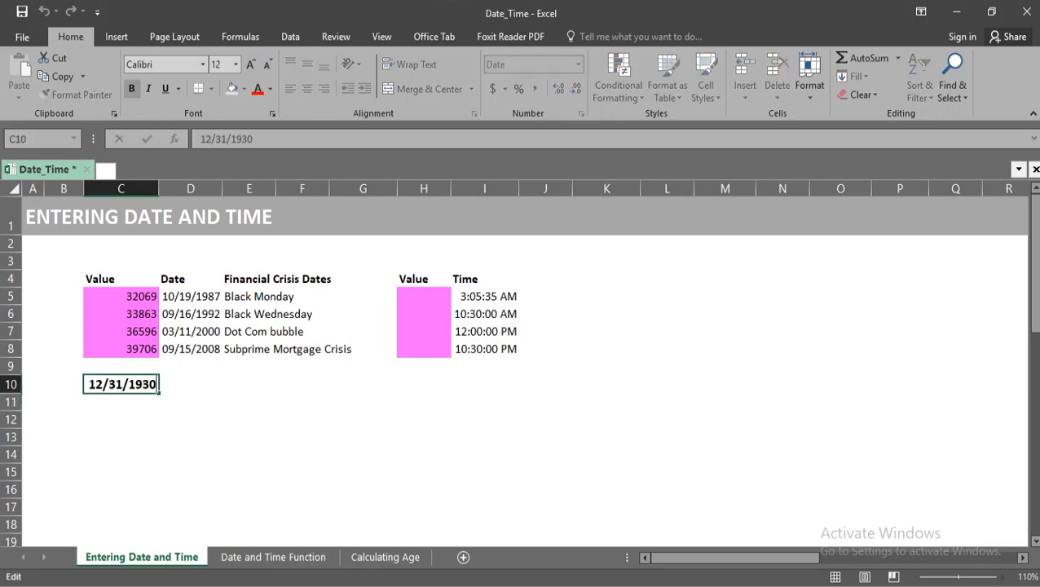
key(shift+Left)
key(shift+Left)
key(shift+Left)
key(shift+Left)
text(50)
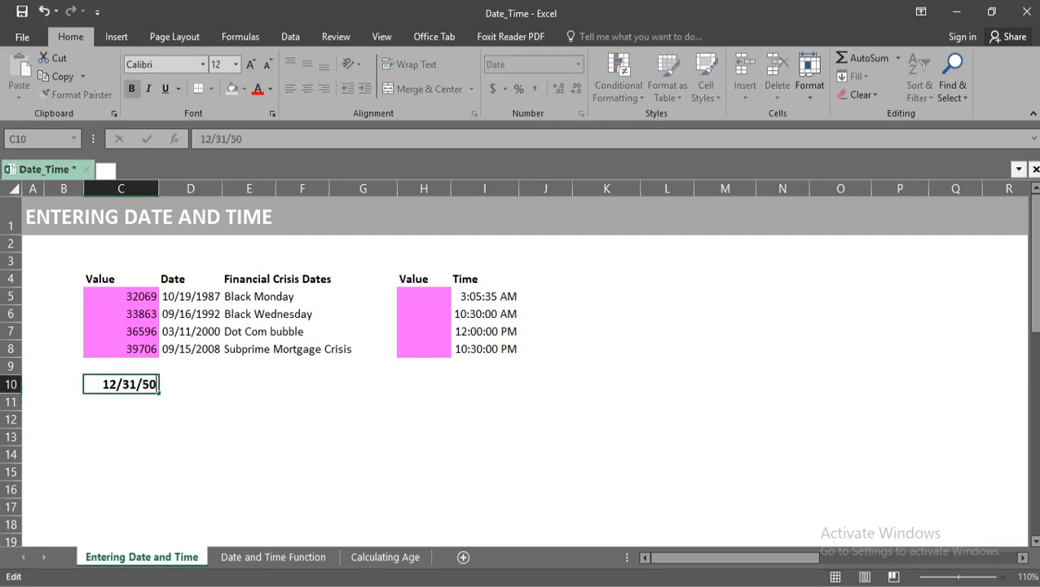
key(Return)
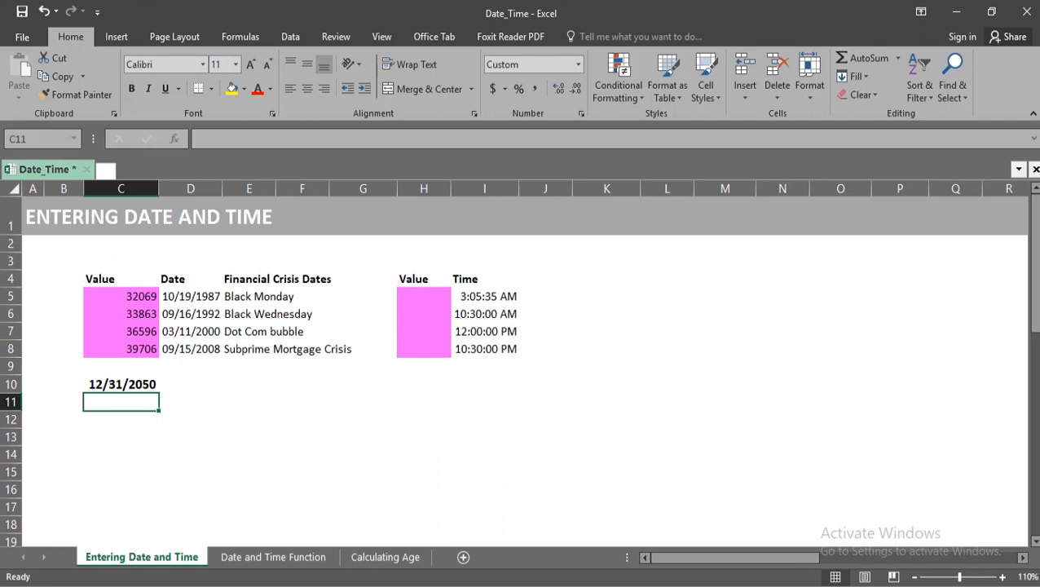
Enter a VALUE formula in H5 that converts the time in I5 to its serial number.
click(424, 297)
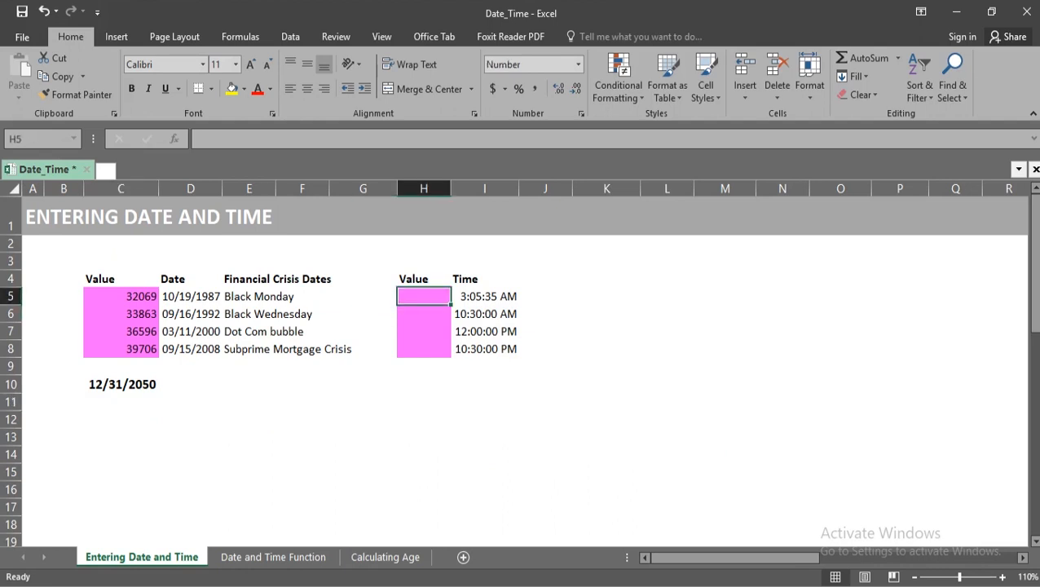
text(=)
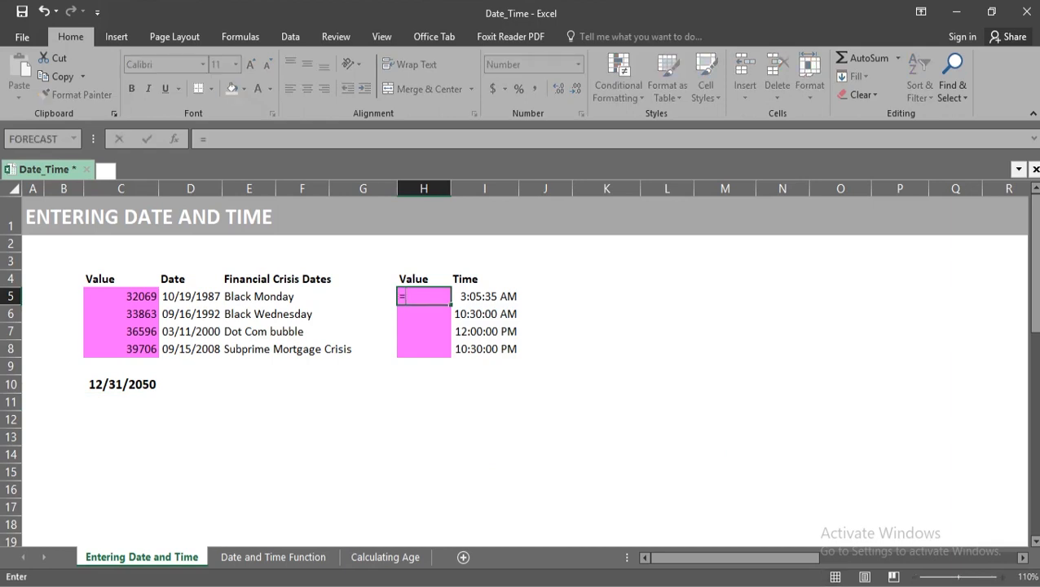
text(va)
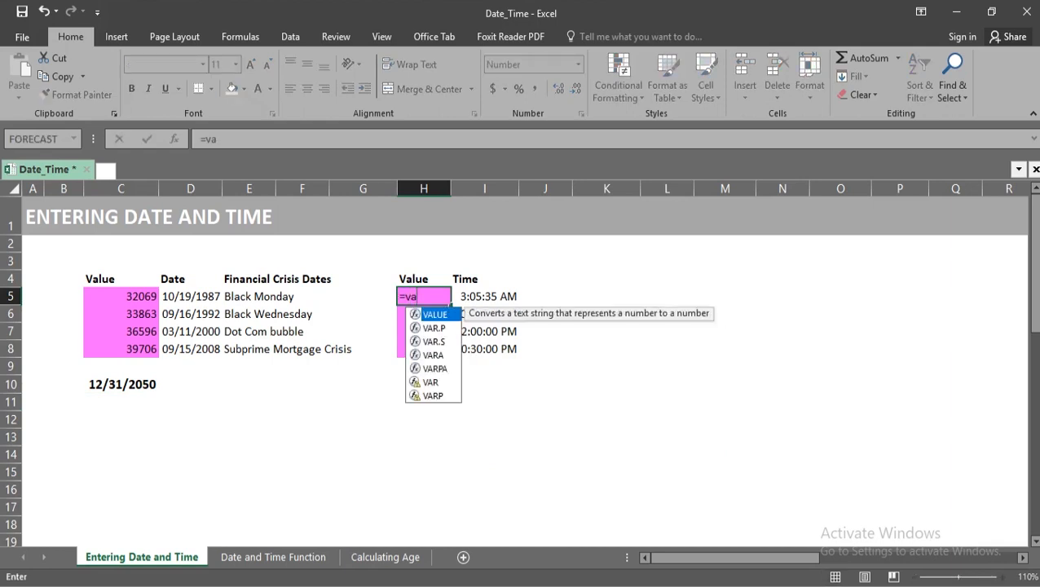
key(Tab)
key(Right)
text())
key(ctrl+Return)
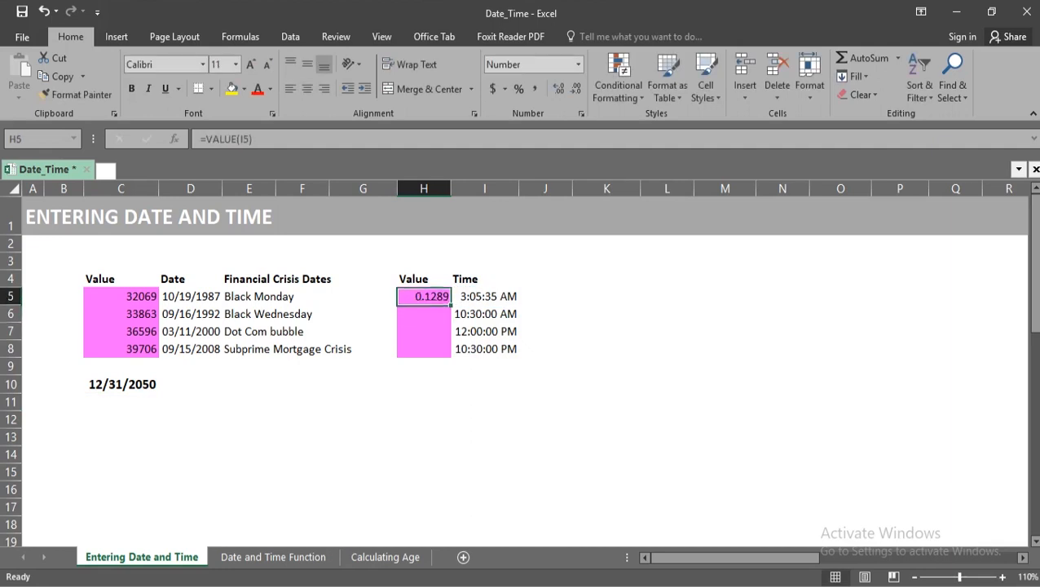
Copy the VALUE formula from H5 into H6:H8 for the remaining times.
key(ctrl+c)
key(Down)
key(shift+Down)
key(shift+Down)
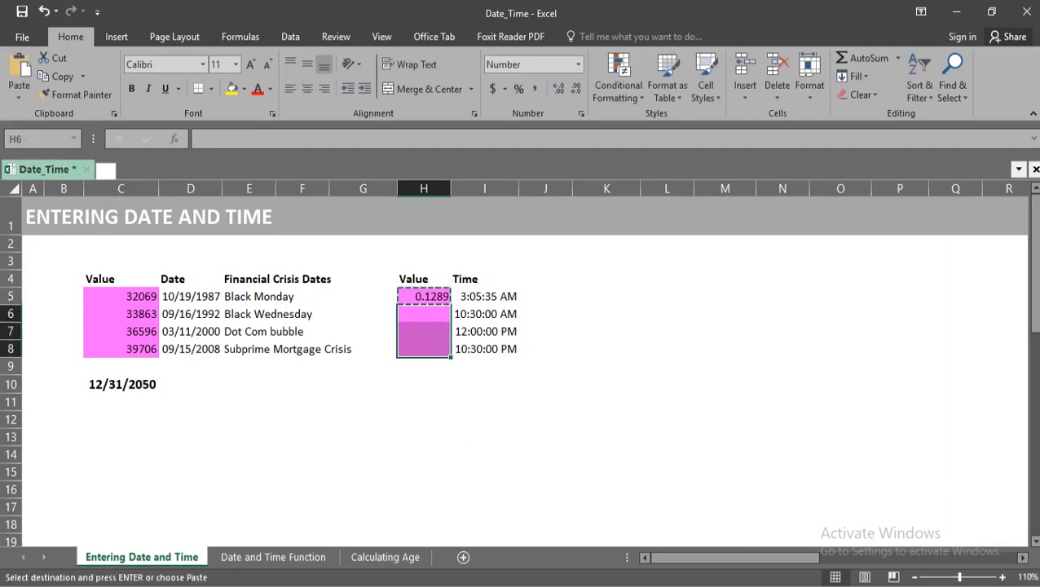
key(ctrl+v)
key(Escape)
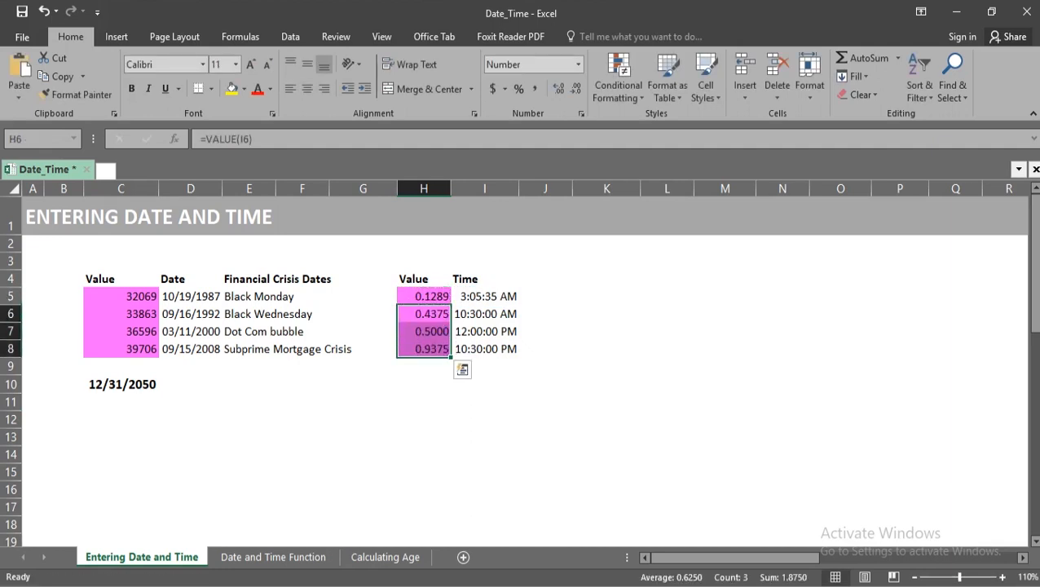
click(607, 349)
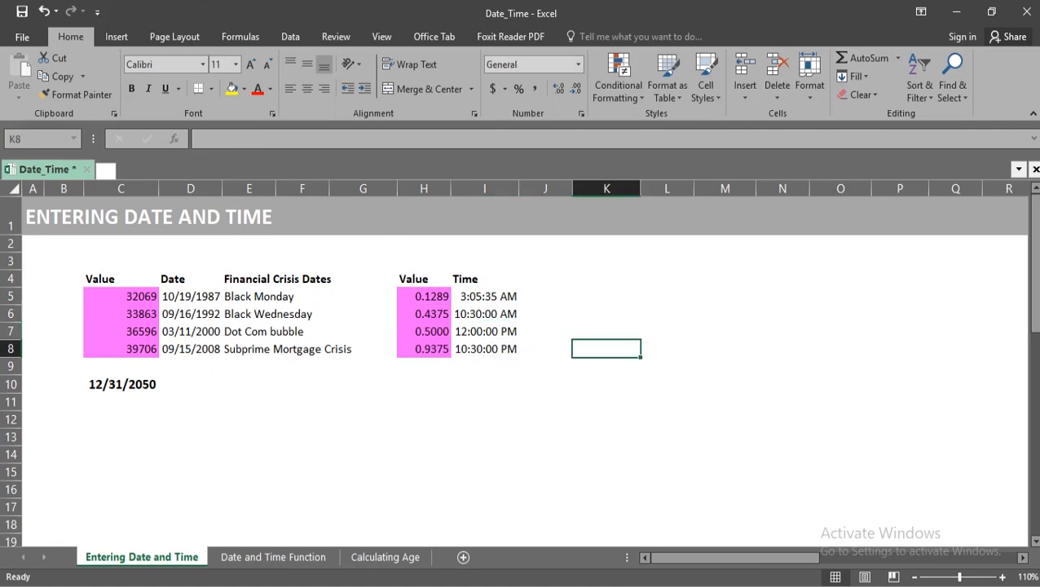
On the Date and Time Function sheet, enter =TODAY() in D5 beside the TODAY Function label.
key(ctrl+Page_Down)
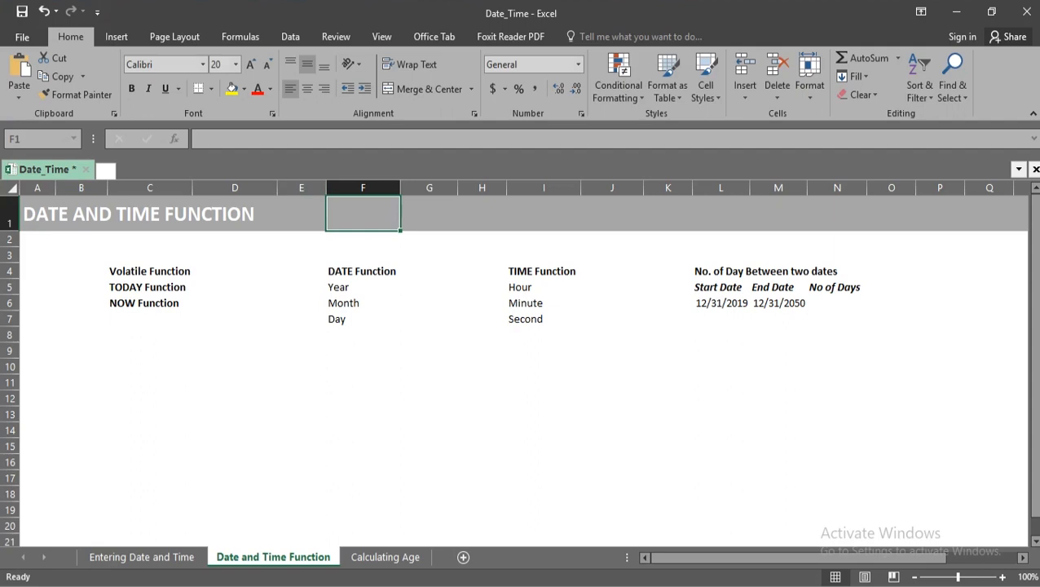
click(235, 287)
text(=TODAY()
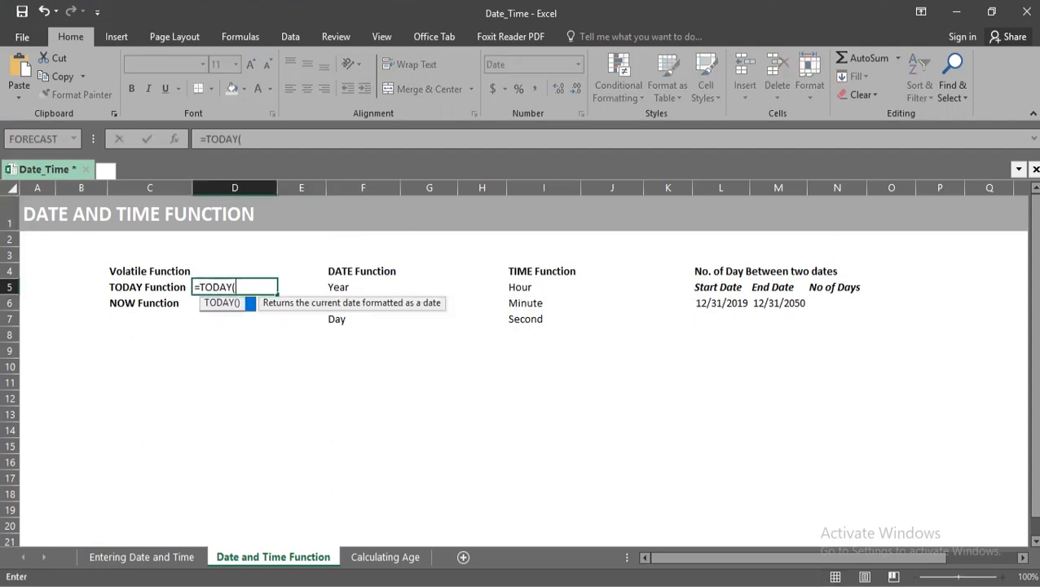
text())
key(Return)
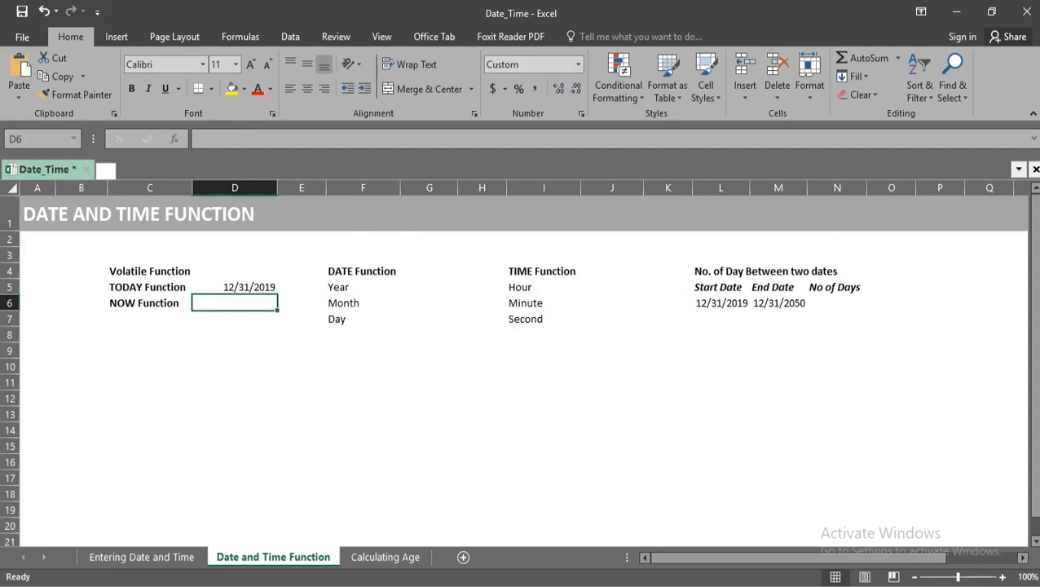
Enter =NOW() in D6 beside the NOW Function label.
text(=now)
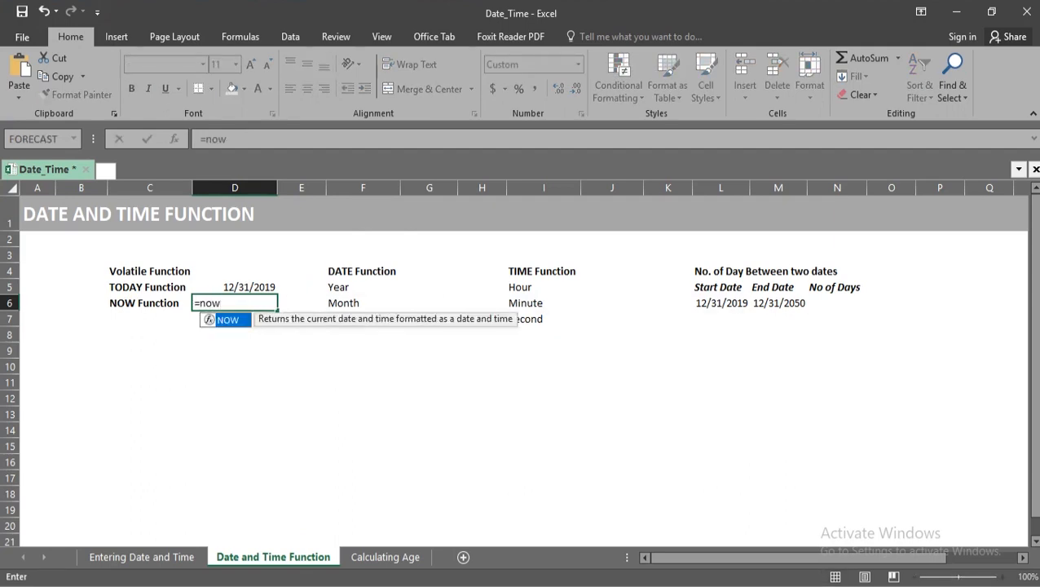
text(())
key(Return)
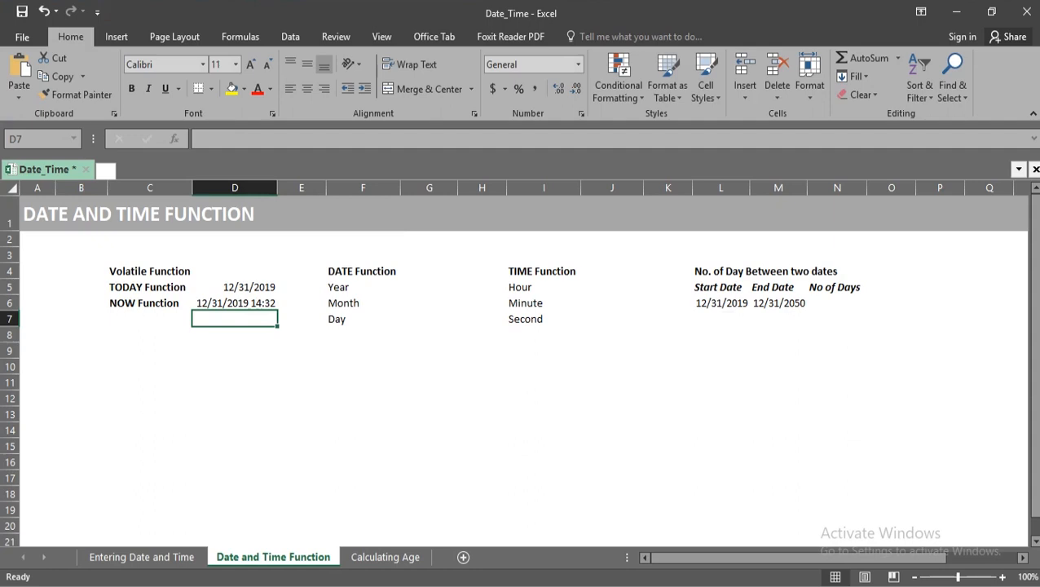
Enter =YEAR(D6) in G5 to extract the year from the NOW result.
click(429, 287)
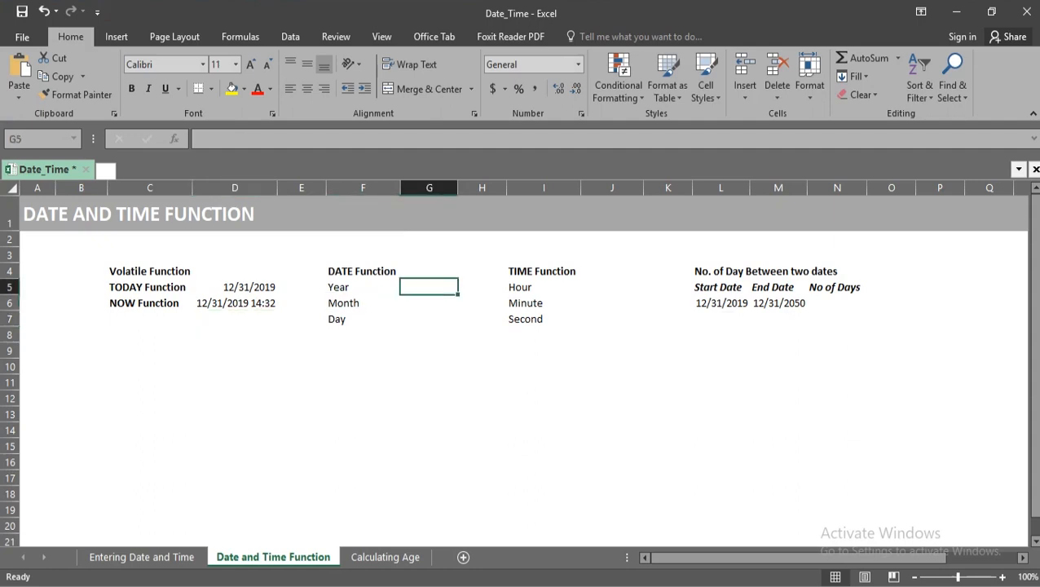
text(=ye)
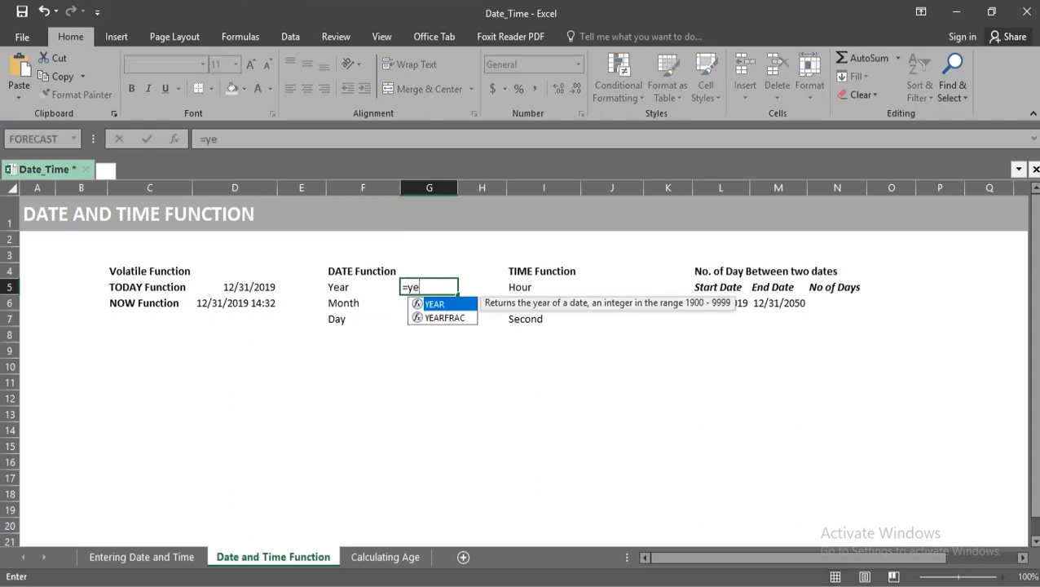
key(Tab)
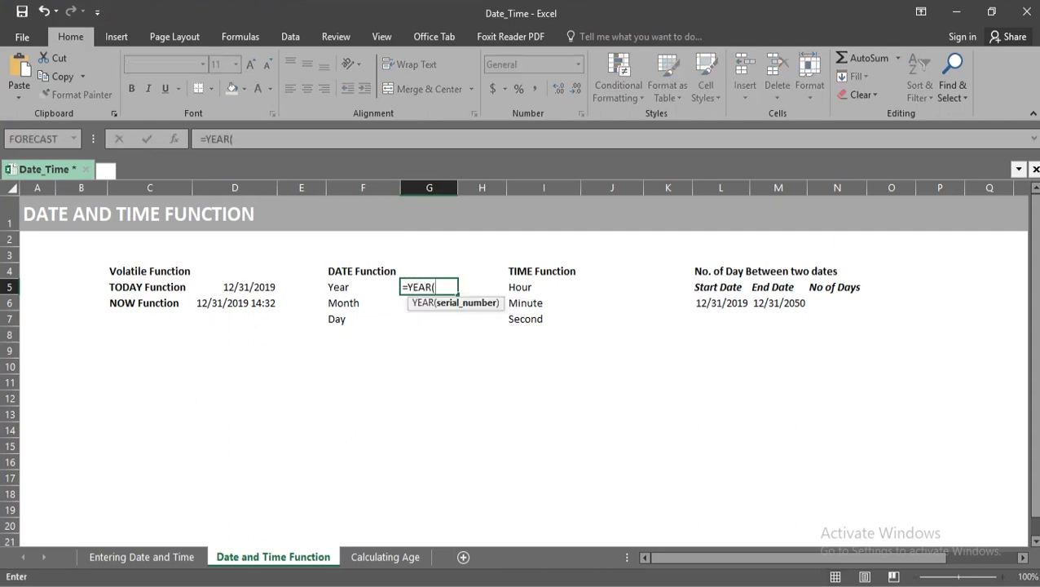
key(Left)
key(Down)
key(Left)
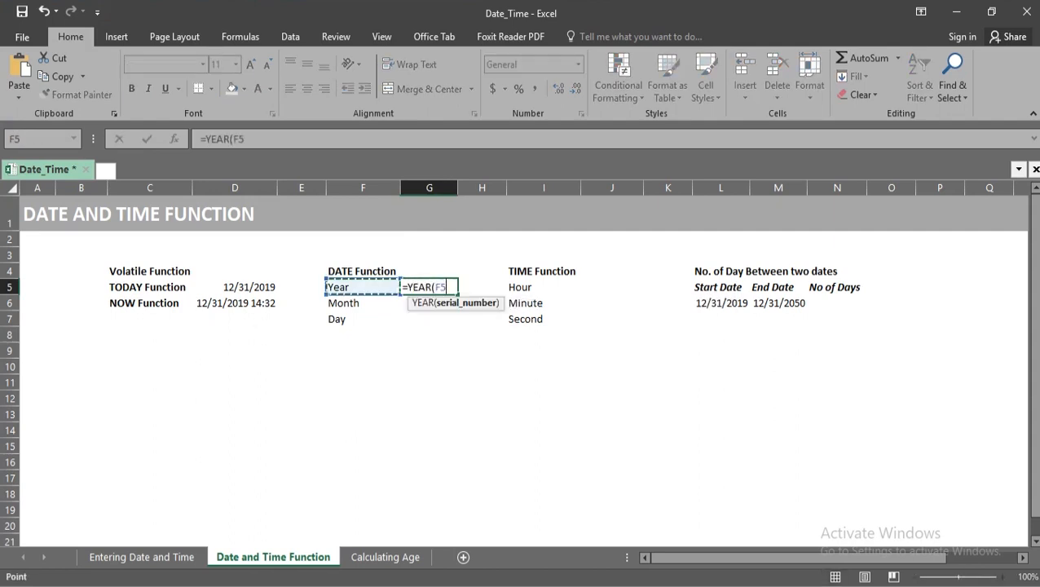
key(Left)
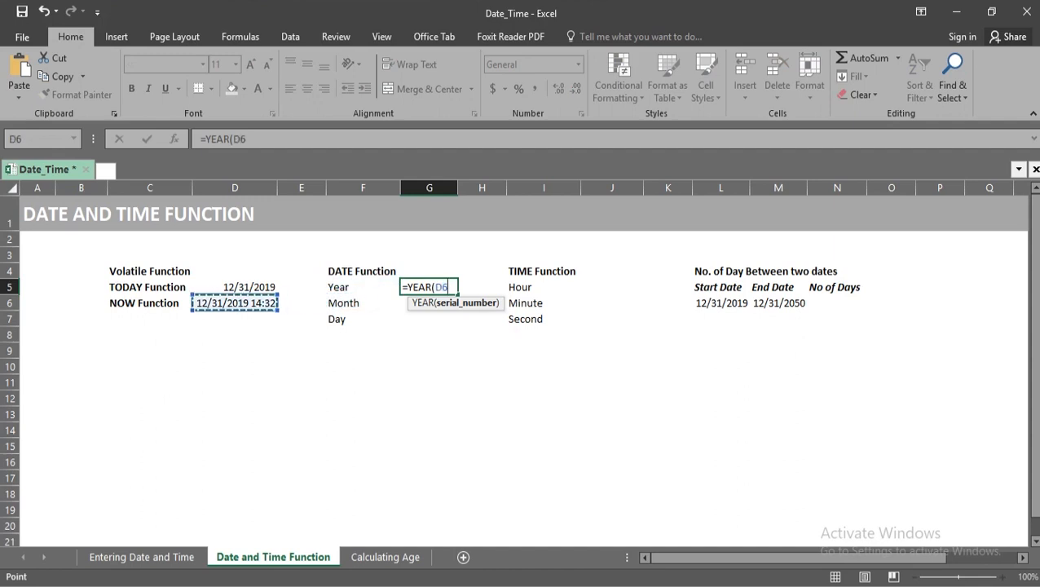
text())
key(Return)
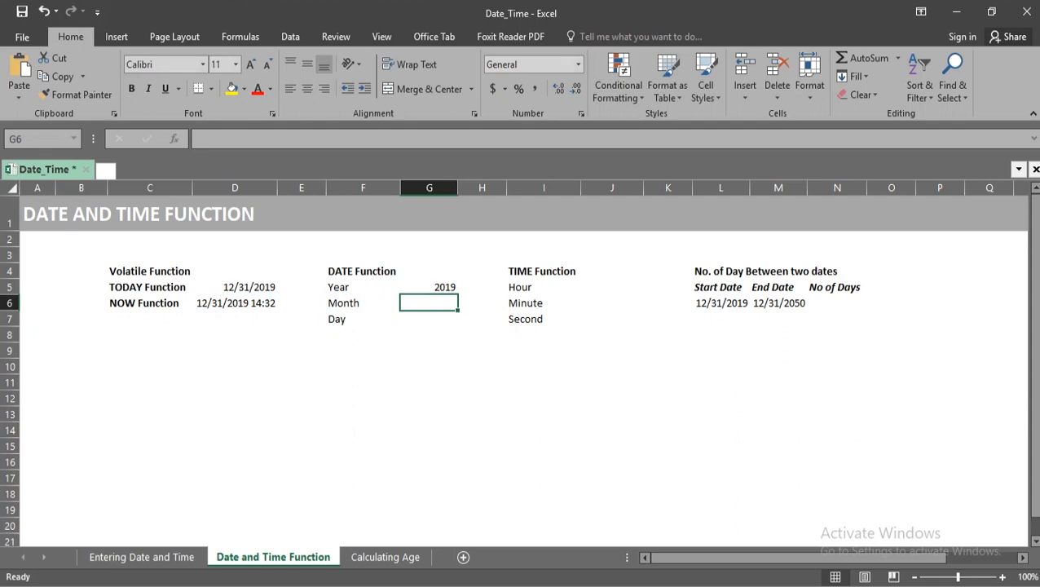
Enter =MONTH(D6) in G6 to extract the month from the NOW result.
text(=mon)
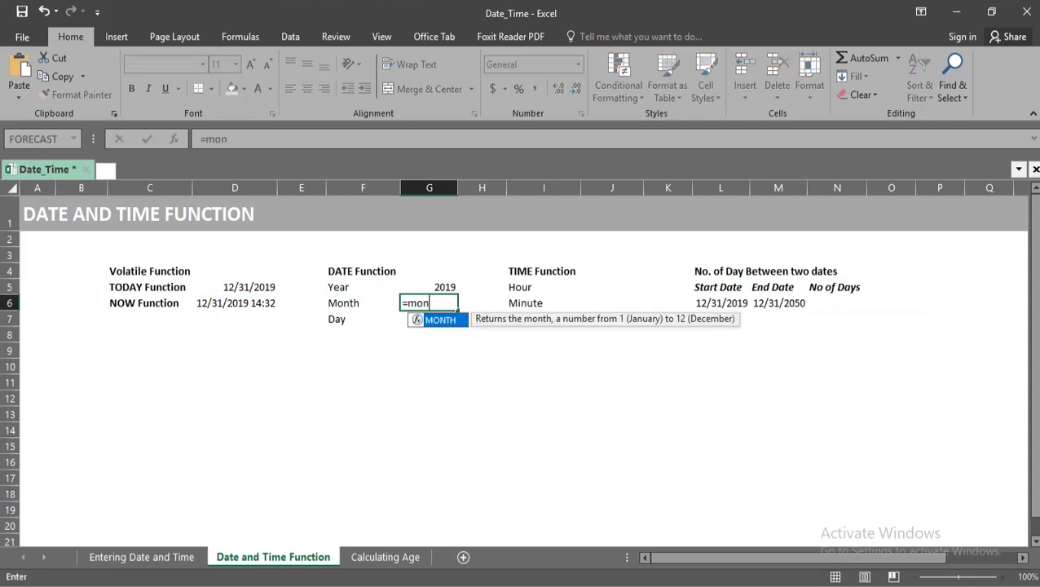
key(Tab)
key(Left)
key(Left)
key(Left)
text())
key(Return)
Enter a DAY formula in G7 that extracts the day from the NOW result in D6.
text(=day)
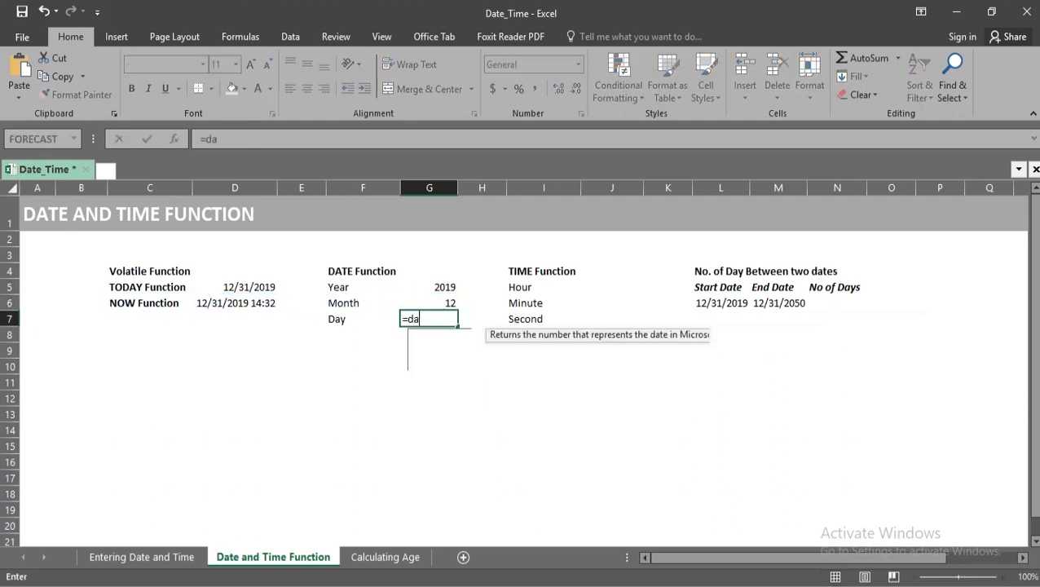
key(Tab)
key(Left)
key(Left)
key(Left)
key(Up)
key(Left)
key(Right)
key(Return)
Enter an HOUR formula in J5 that extracts the hour from the NOW result in D6.
key(Up)
key(Up)
key(Up)
key(Right)
key(Right)
key(Right)
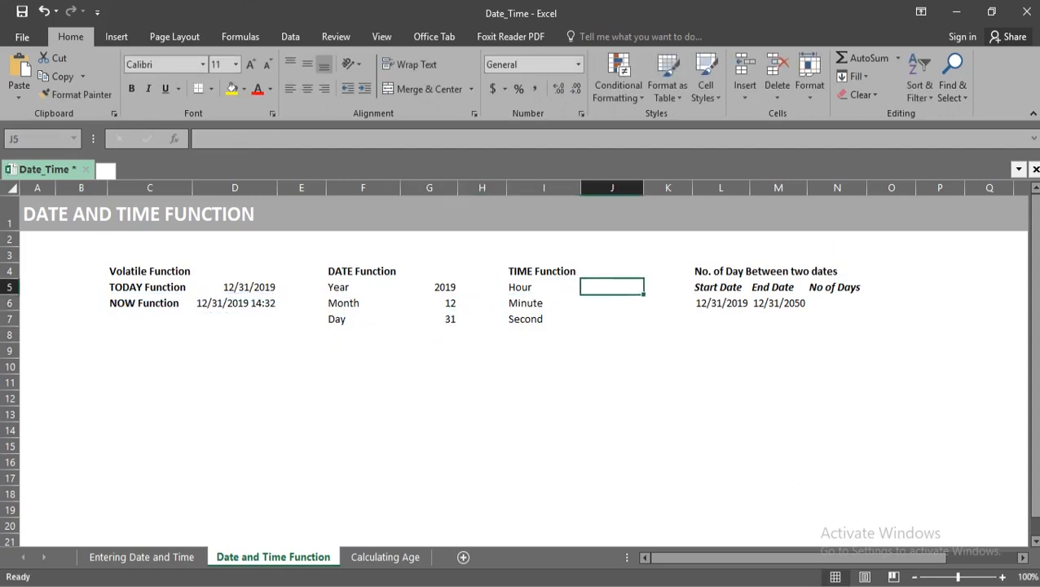
key(Right)
key(Left)
text(=ho)
key(Tab)
key(Left)
key(Left)
key(Left)
key(Left)
key(Left)
key(Down)
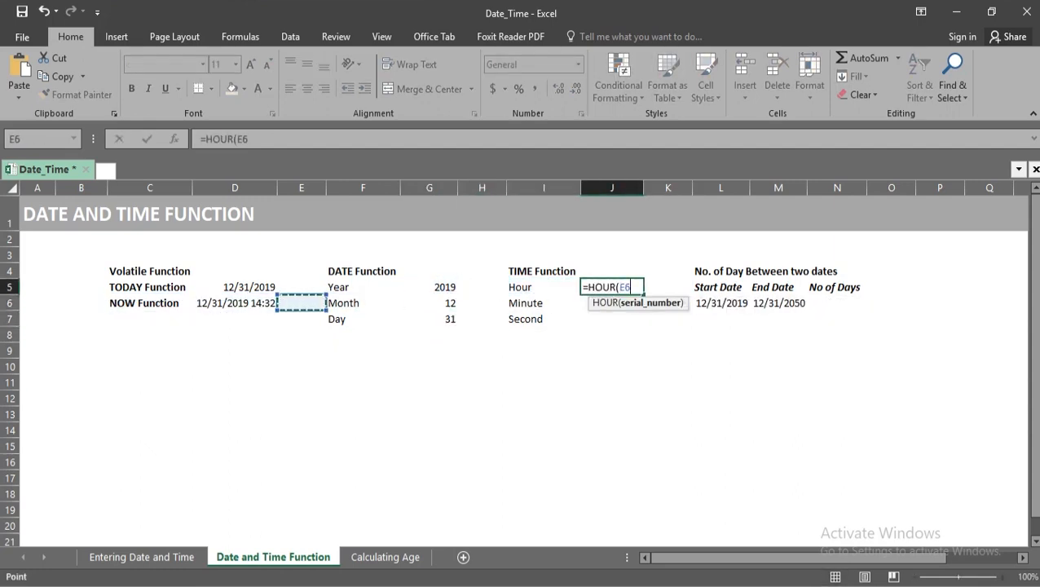
key(Left)
key(Return)
Enter =MINUTE(D6) in J6 to extract the minutes from the NOW result.
text(=min)
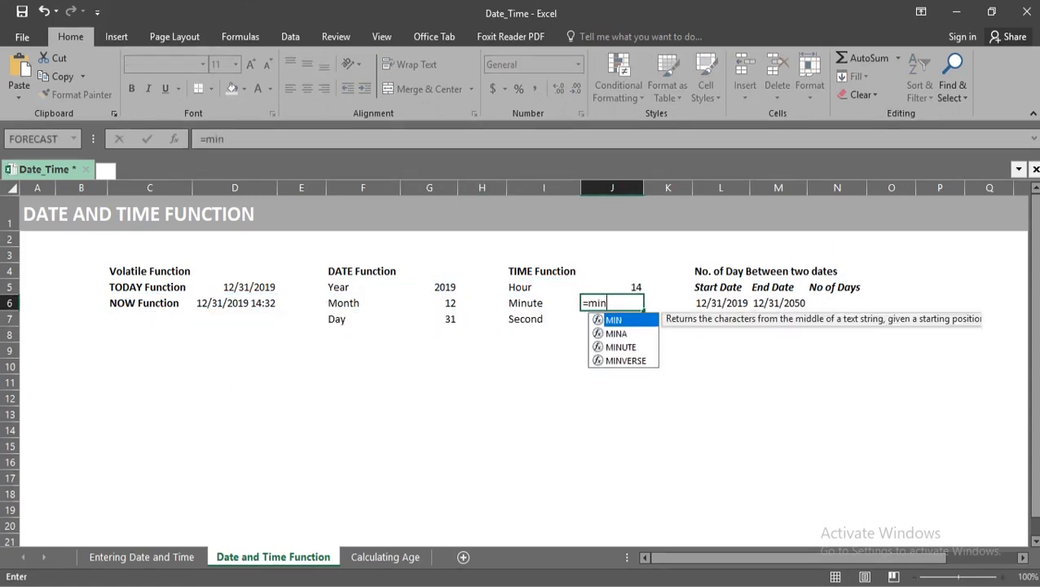
key(Down)
key(Down)
key(Tab)
key(Left)
key(Left)
key(Left)
key(Left)
key(Left)
key(Left)
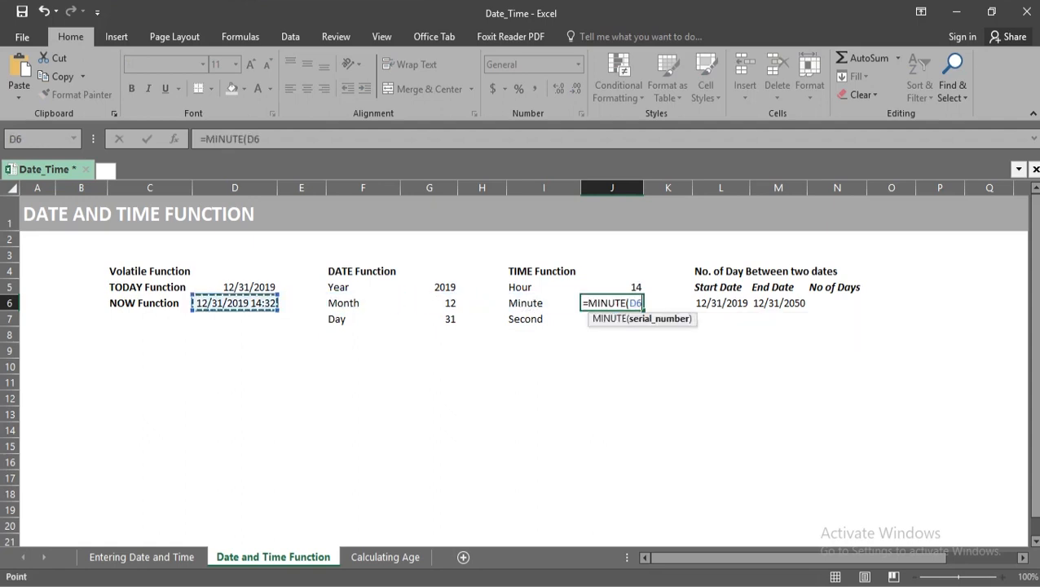
key(Return)
Enter a SECOND formula in J7 that extracts the seconds from the NOW result in D6.
text(=seco)
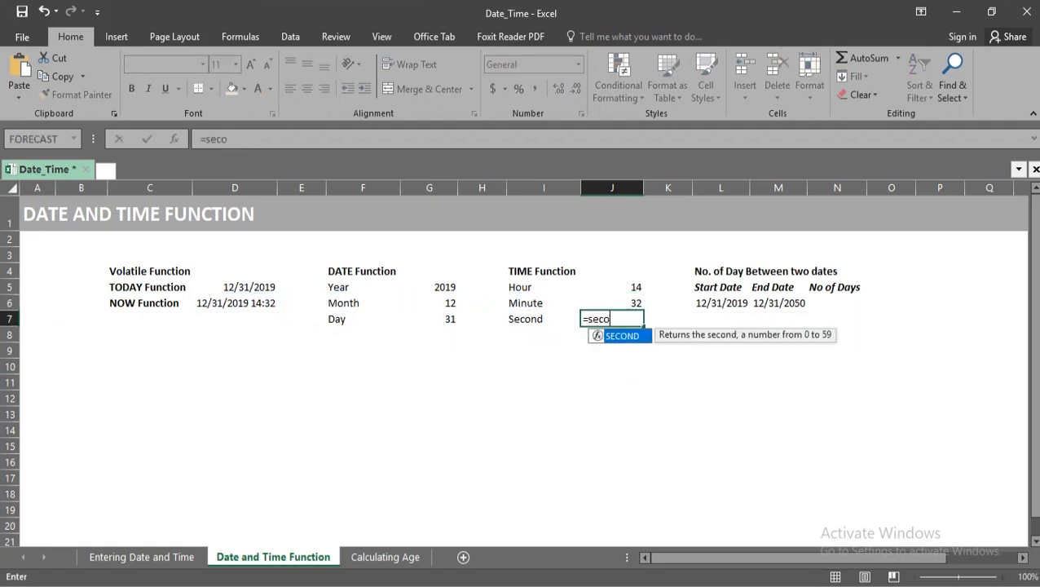
key(Tab)
key(Left)
key(Left)
key(Left)
key(Left)
Enter =DATE(G5,G6,G7) in G4 to combine the extracted year, month and day into a date.
key(Left)
key(Left)
key(Up)
key(Return)
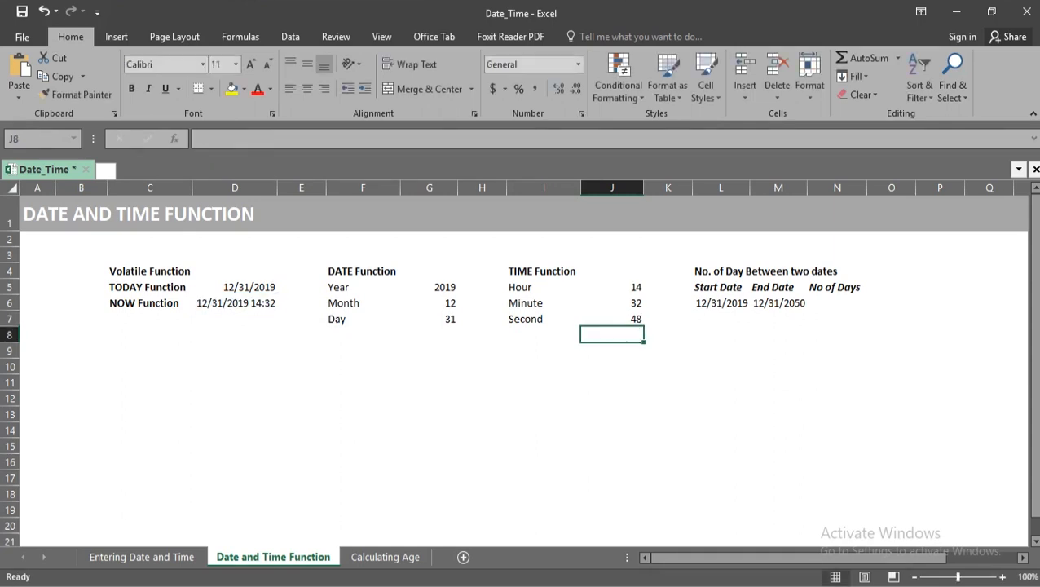
key(Left)
key(Up)
key(Left)
key(Up)
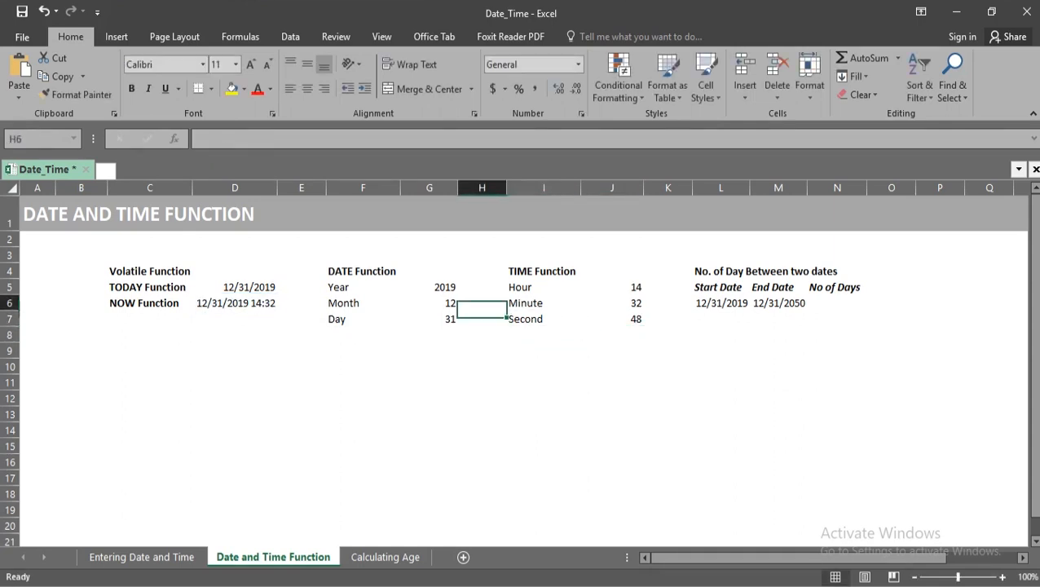
key(Left)
key(Up)
key(Up)
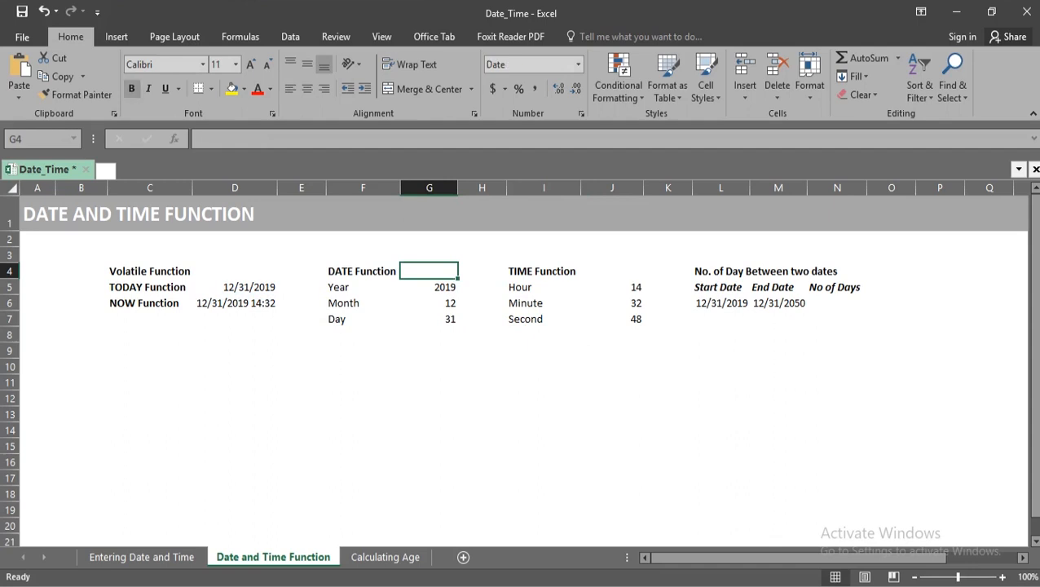
text(==)
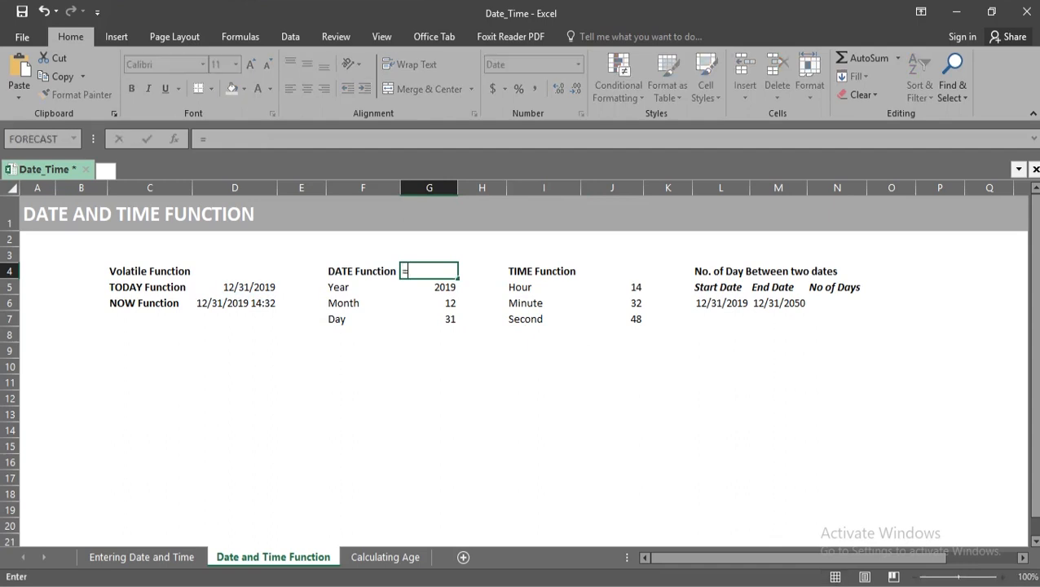
text(da)
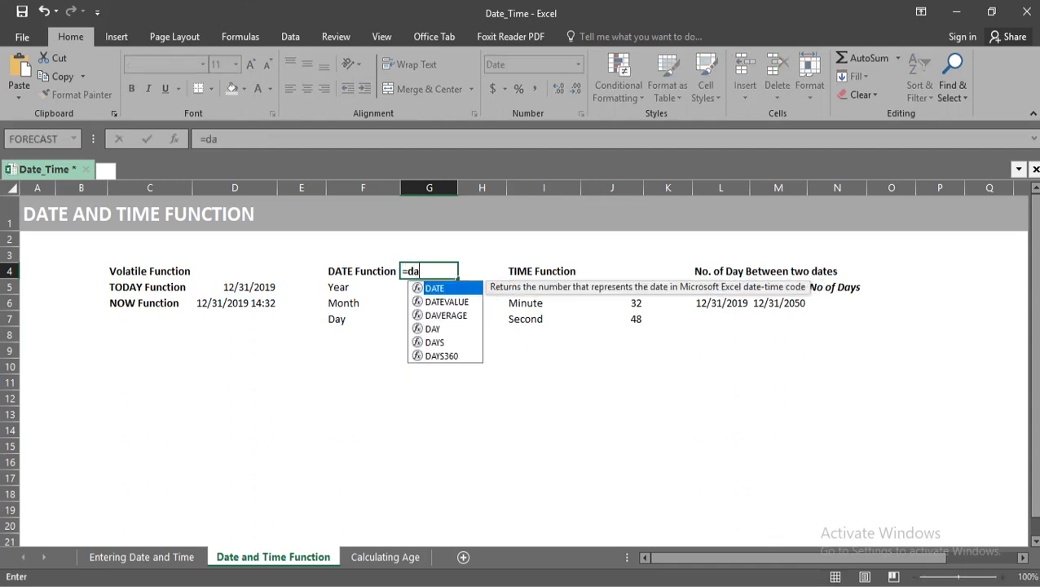
text(te)
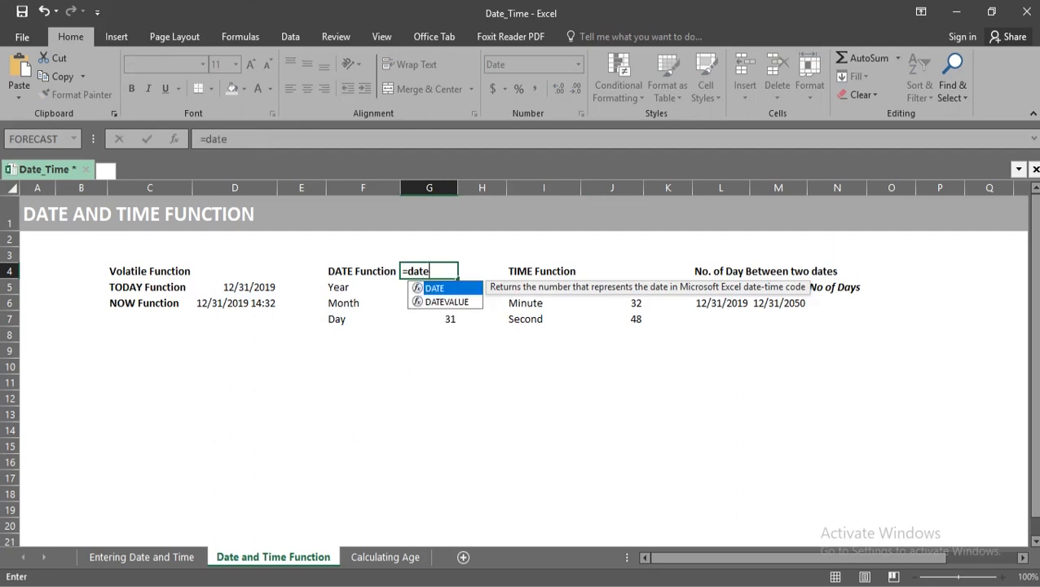
key(Tab)
key(Down)
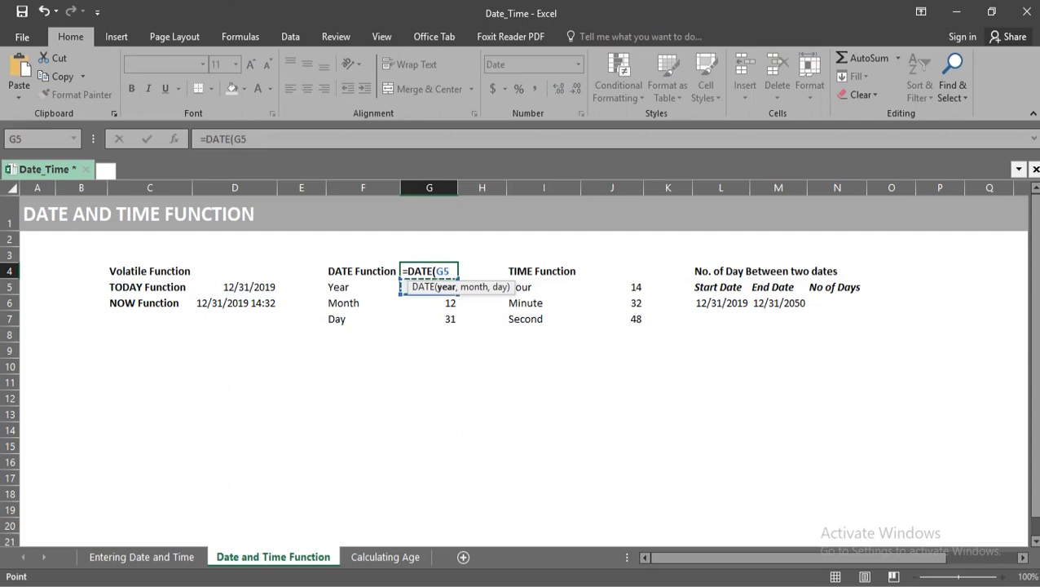
text(,)
key(Down)
key(Down)
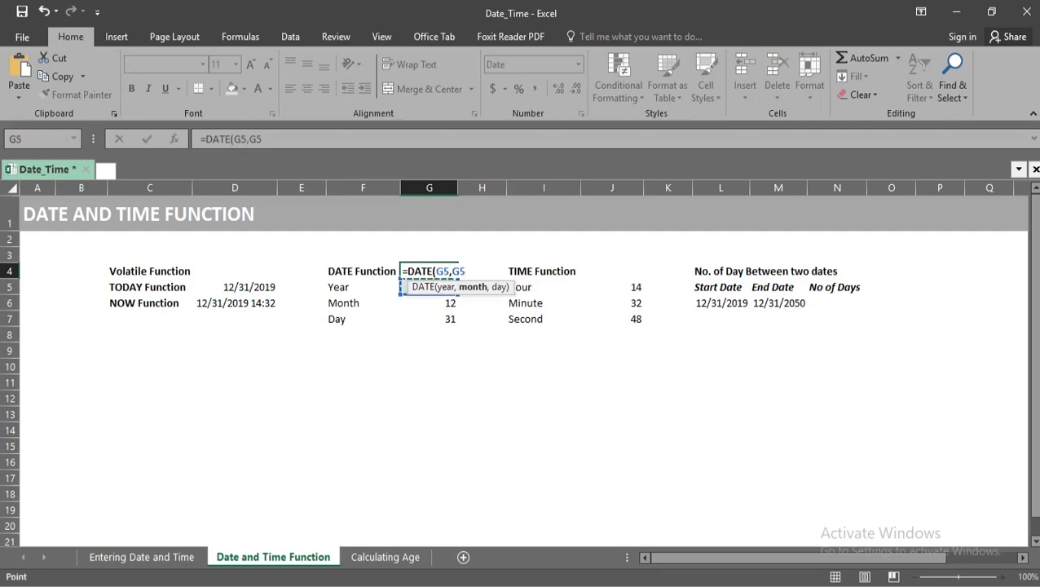
text(,)
key(Down)
key(Down)
key(Down)
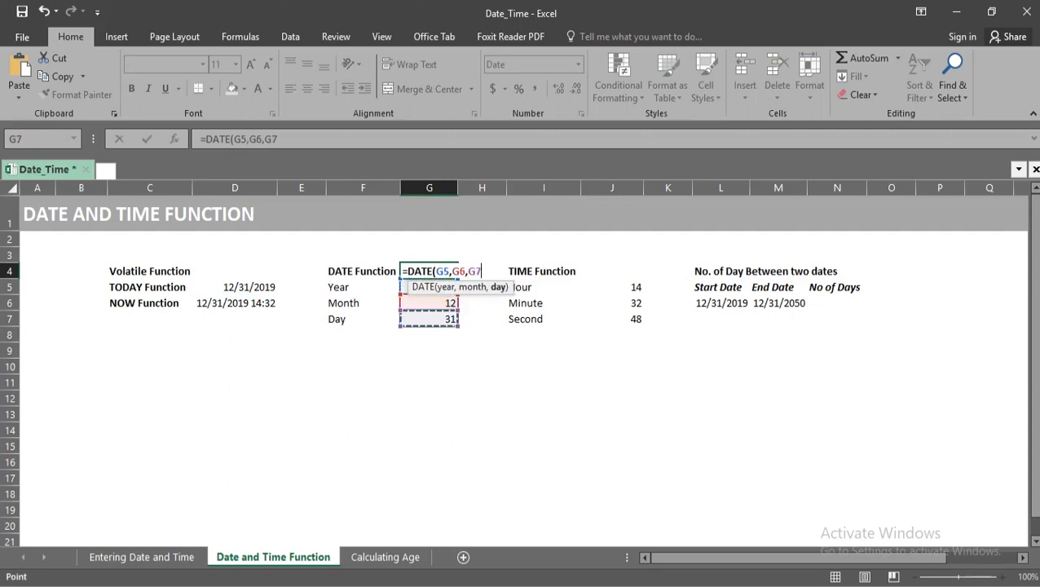
key(Return)
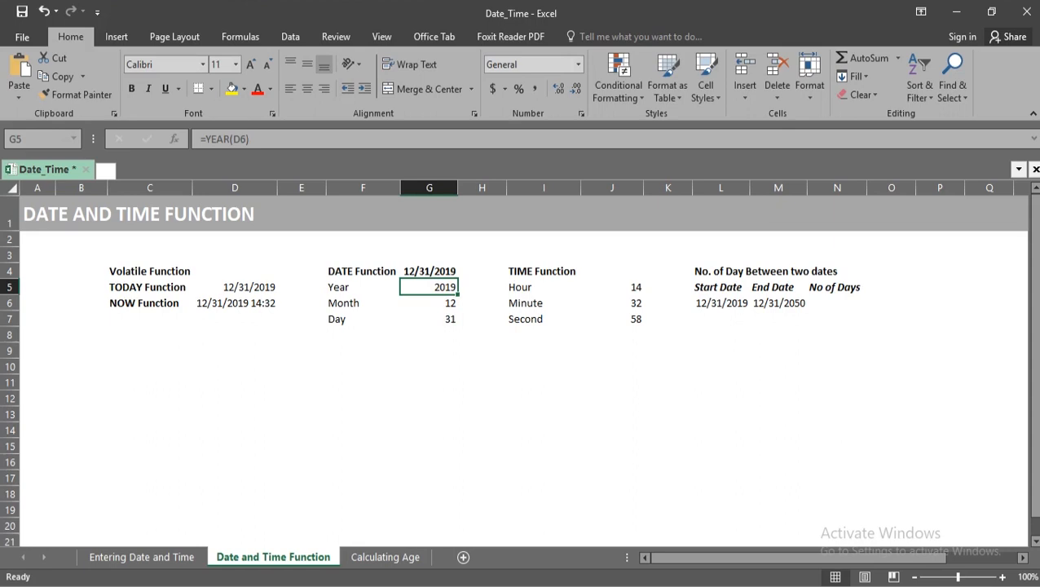
Enter =TIME(J5,J6,J7) in J4 to combine the extracted hour, minute and second into a time.
key(Up)
key(Right)
key(Right)
key(Right)
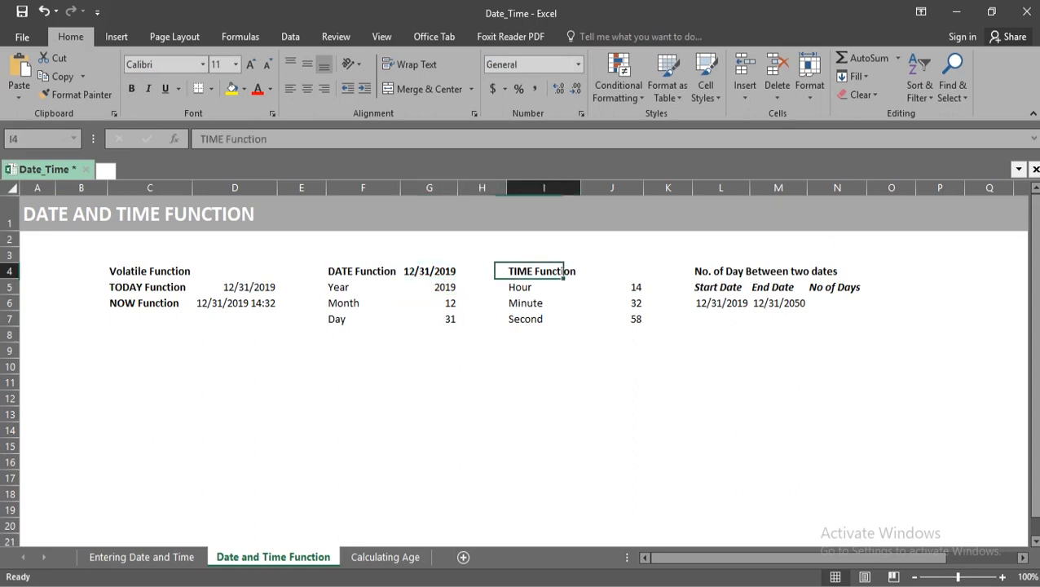
text(=tim)
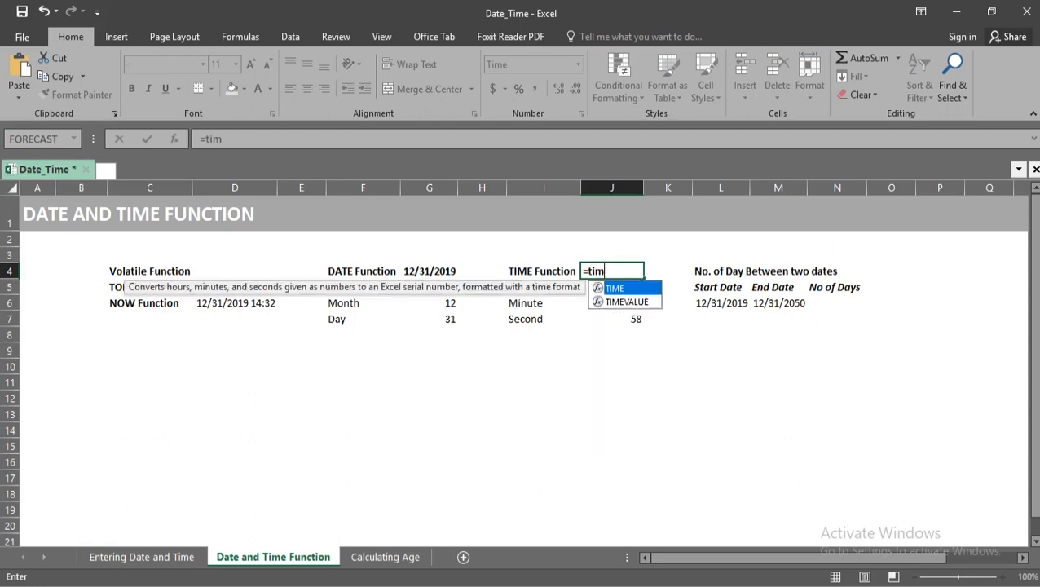
key(Tab)
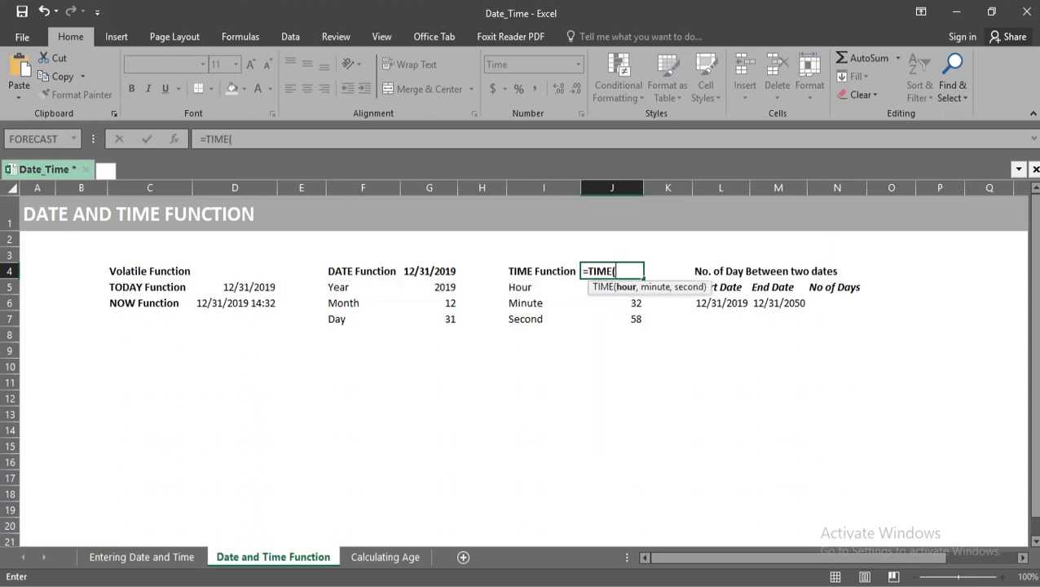
key(Down)
text(,)
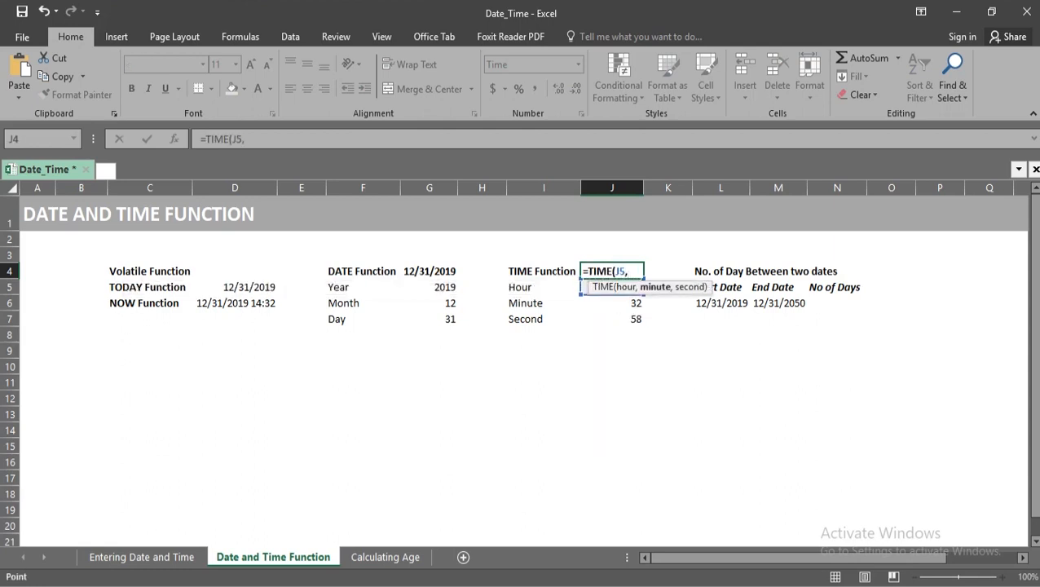
key(Down)
key(Down)
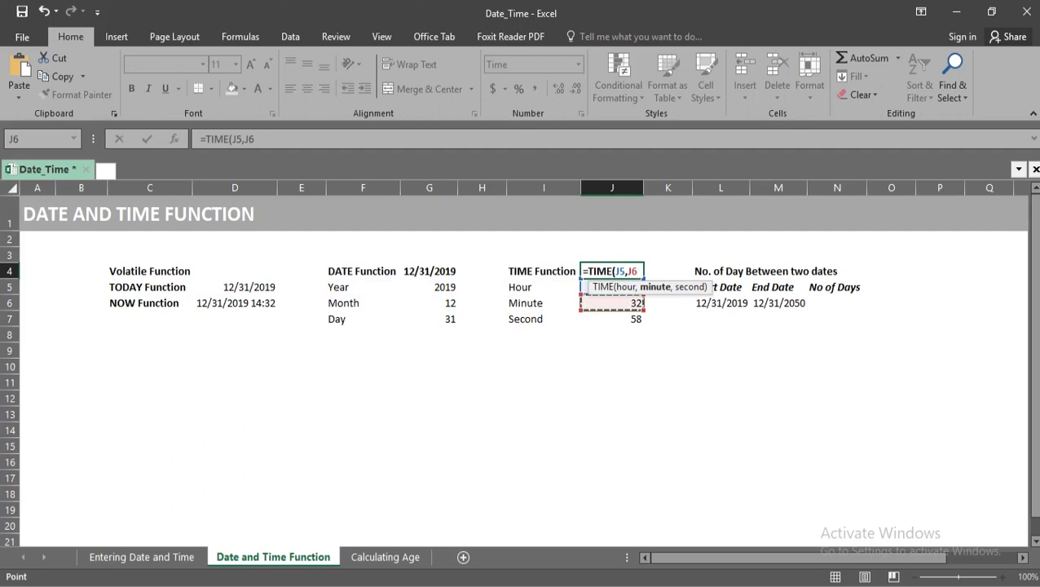
text(,)
key(Down)
key(Down)
key(Down)
key(Return)
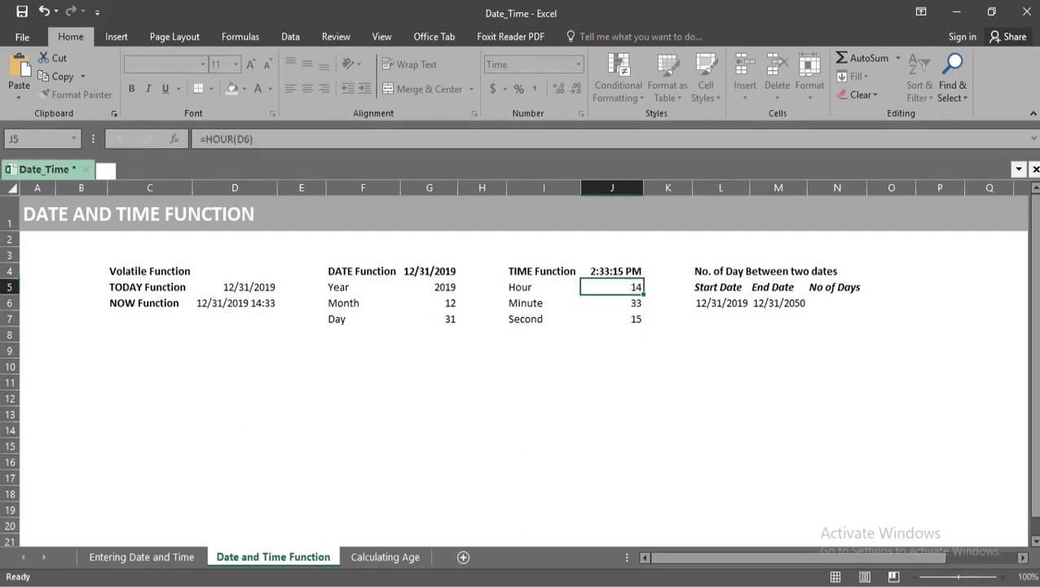
Enter =M6-L6 in N6 to calculate the number of days between the start and end dates.
key(Right)
key(Down)
key(Right)
key(Right)
key(Right)
key(Right)
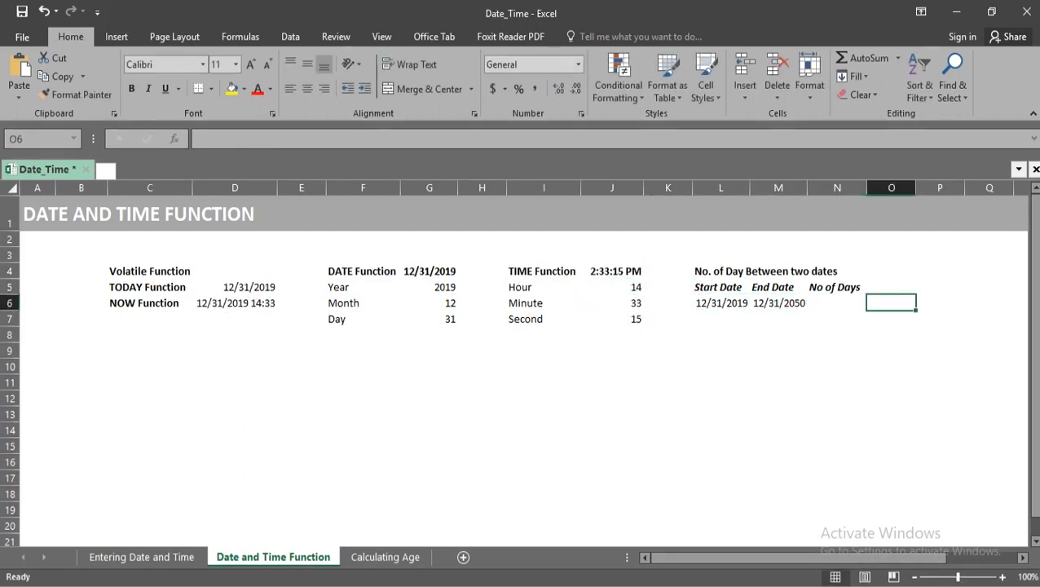
key(Left)
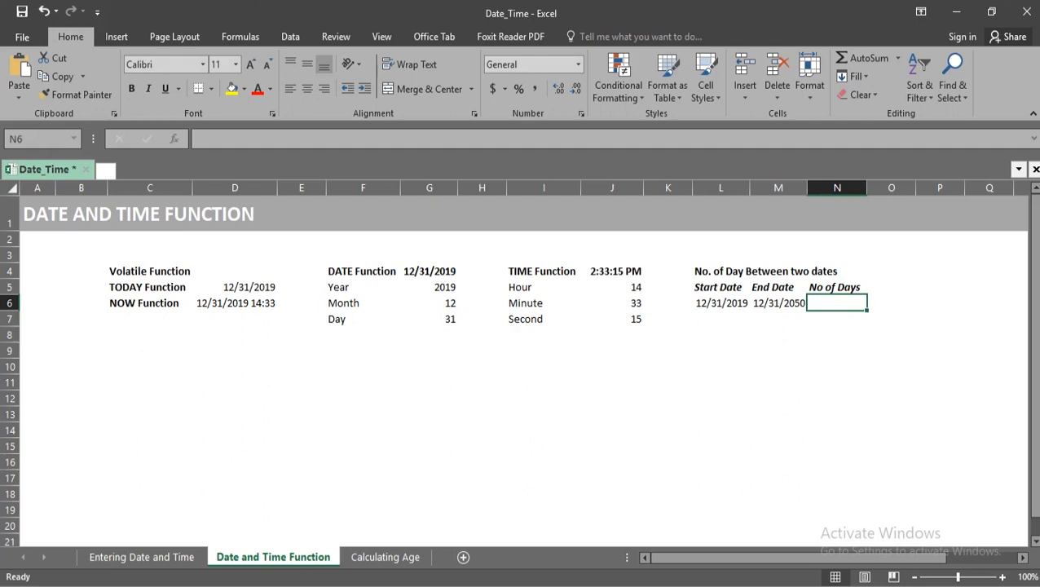
key(F2)
text(=)
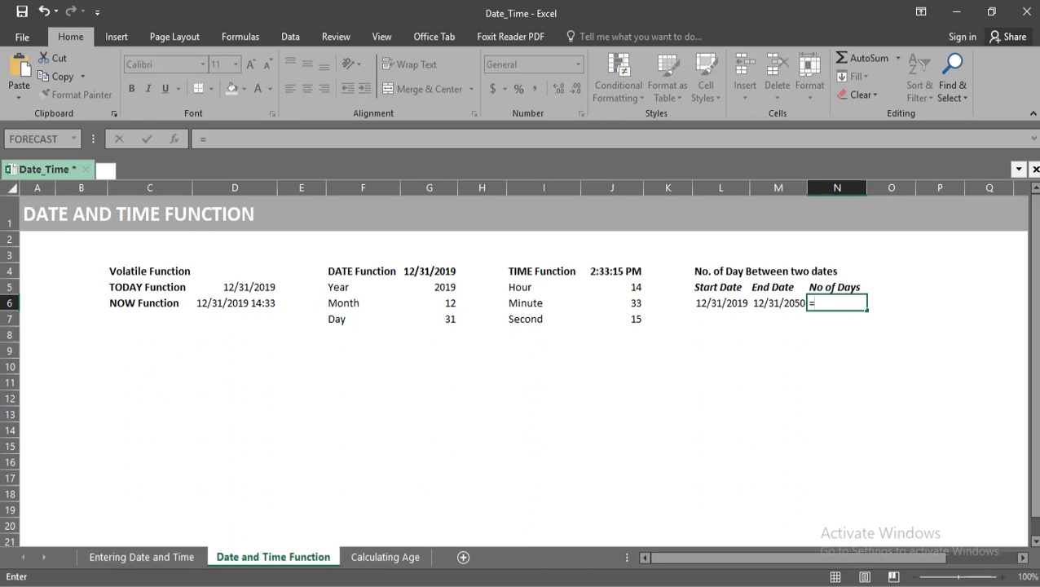
click(778, 303)
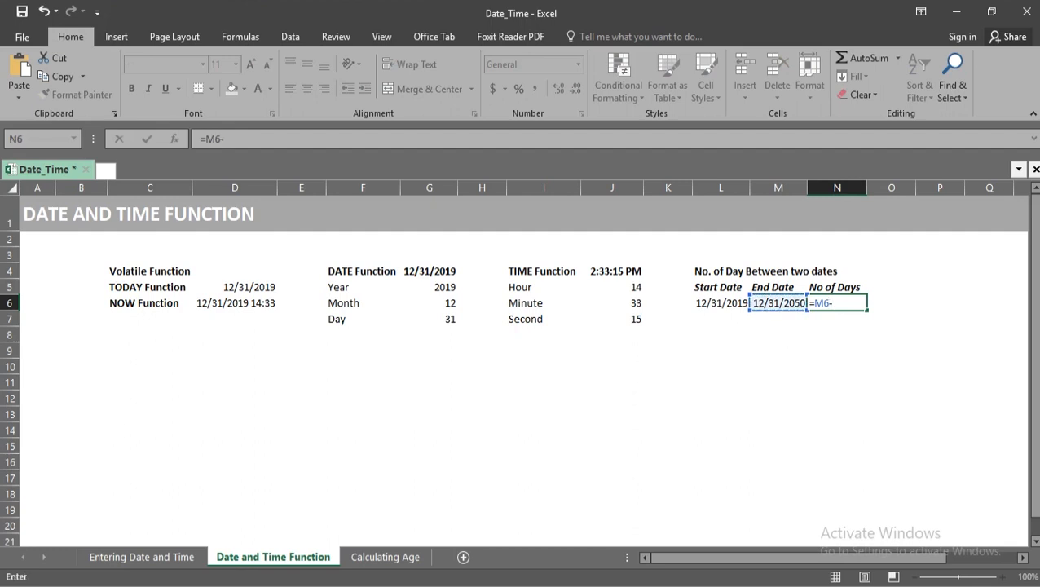
text(-)
click(721, 304)
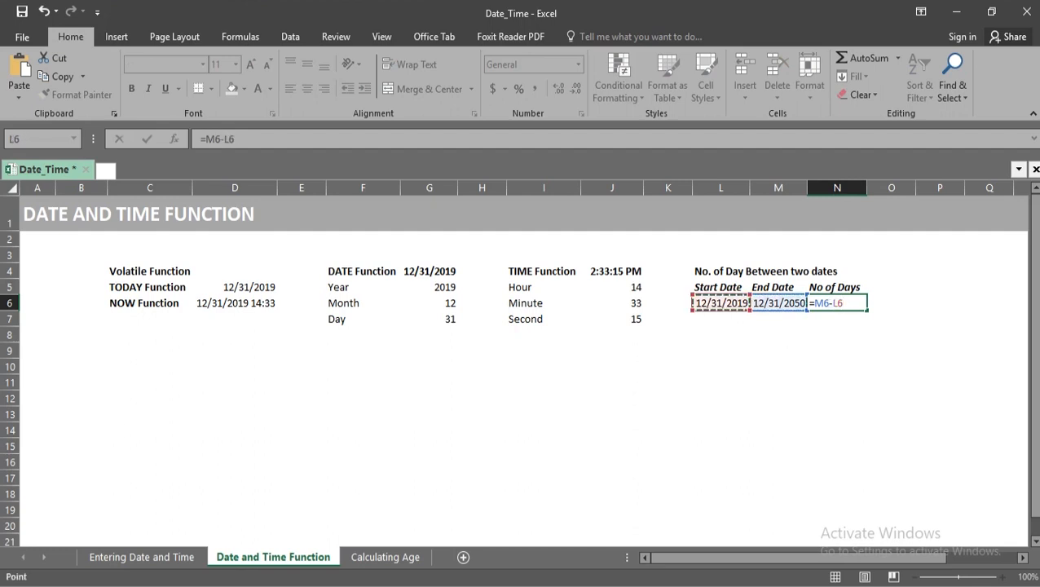
key(Return)
On the Calculating Age sheet, enter =YEARFRAC(D4,D3,1) in F4, using the Actual/actual basis.
key(ctrl+Page_Down)
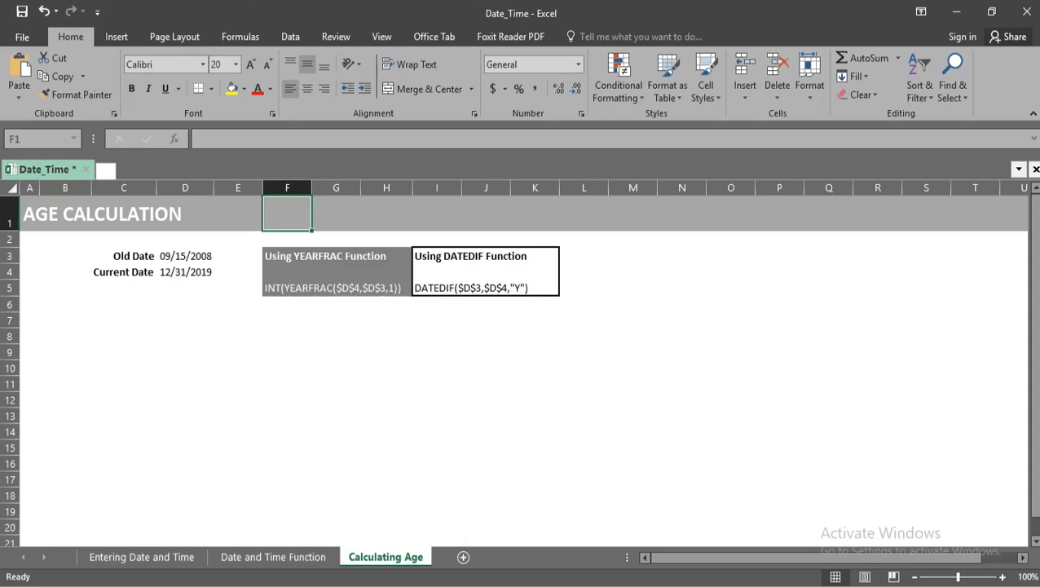
key(Down)
key(Down)
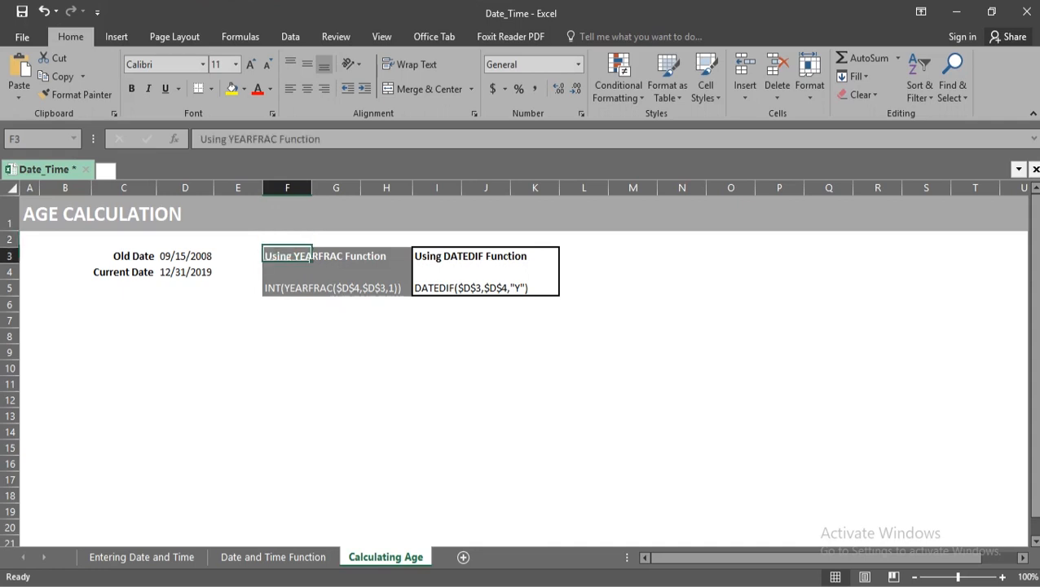
text(=)
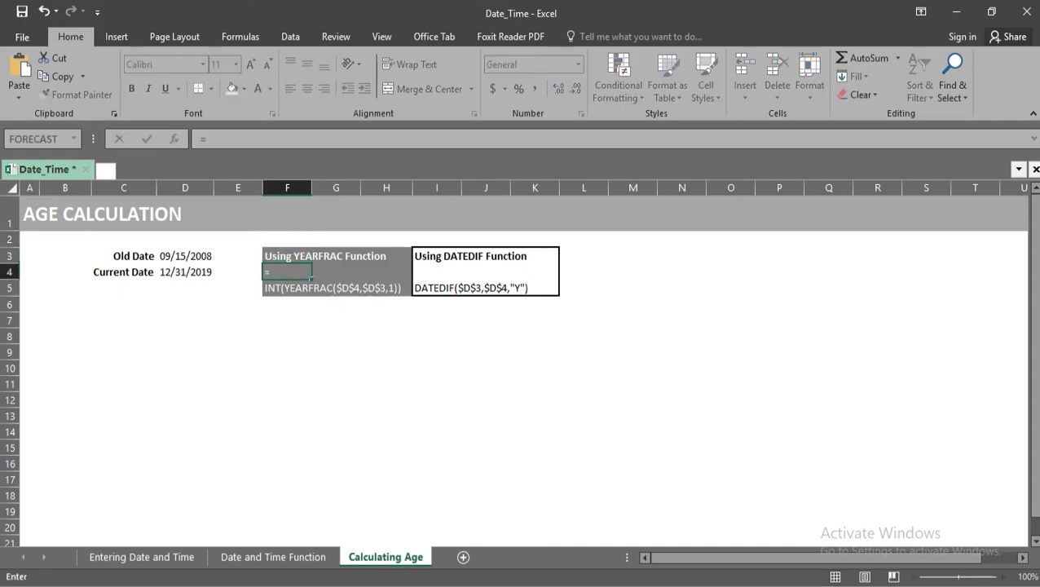
text(year)
key(Down)
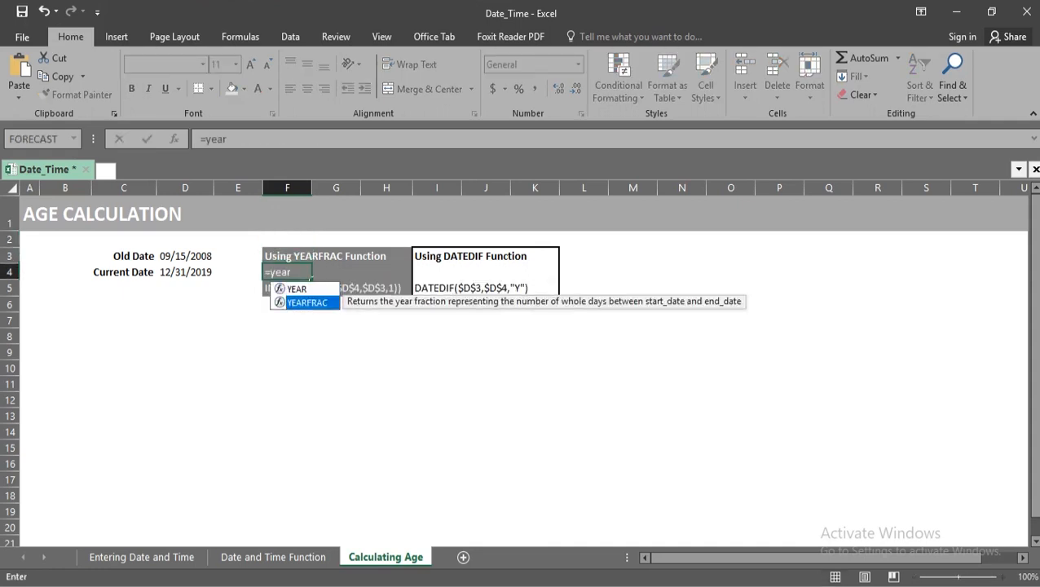
key(Tab)
key(Left)
key(Left)
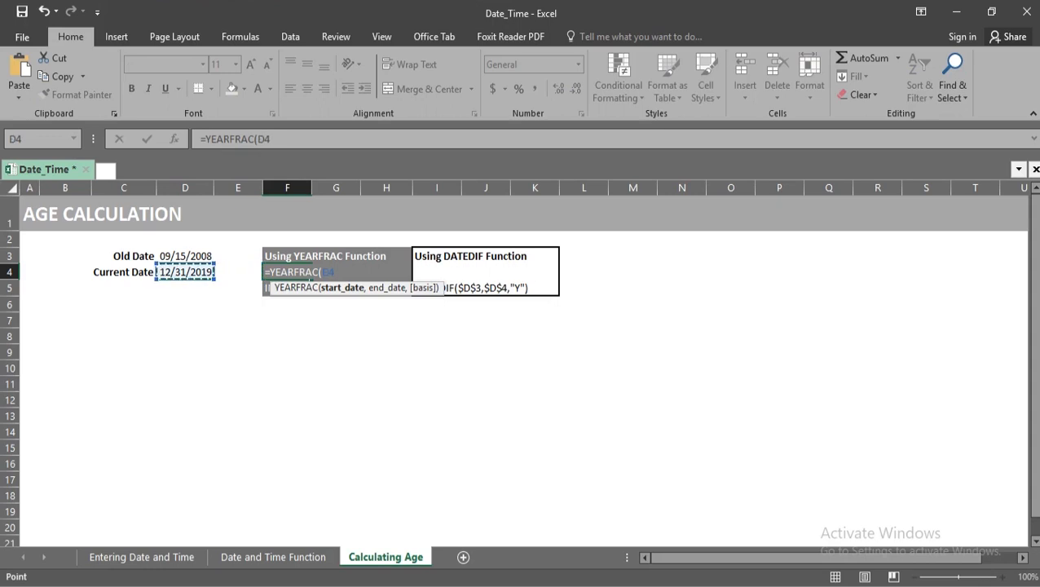
text(,)
key(Left)
key(Up)
key(Left)
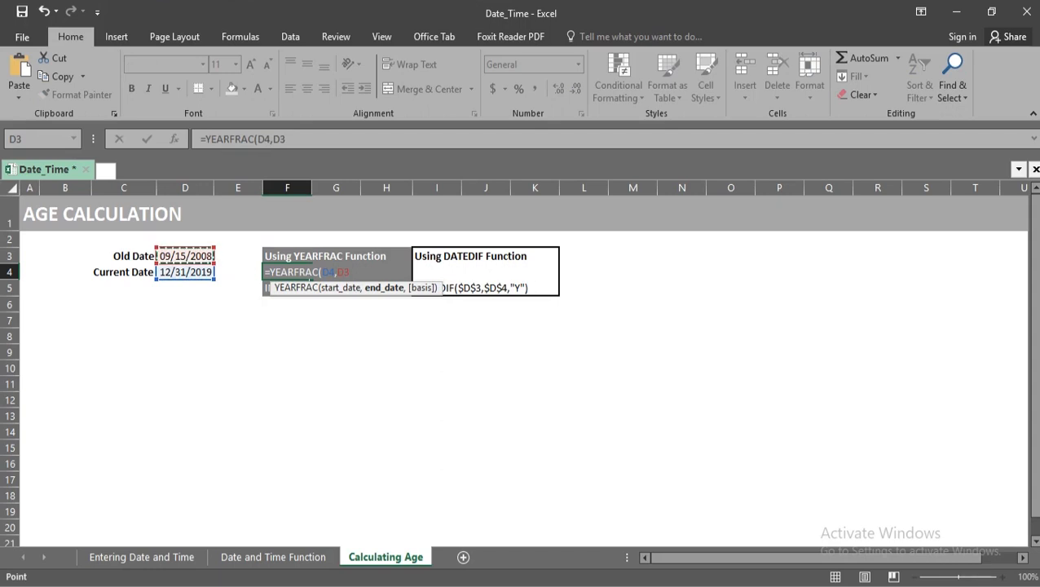
text(,)
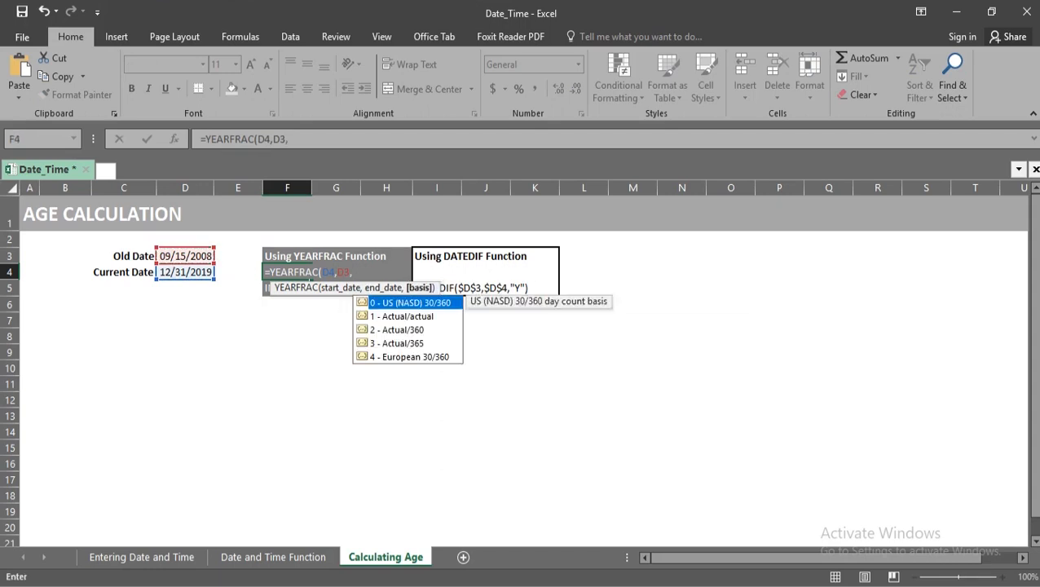
key(Down)
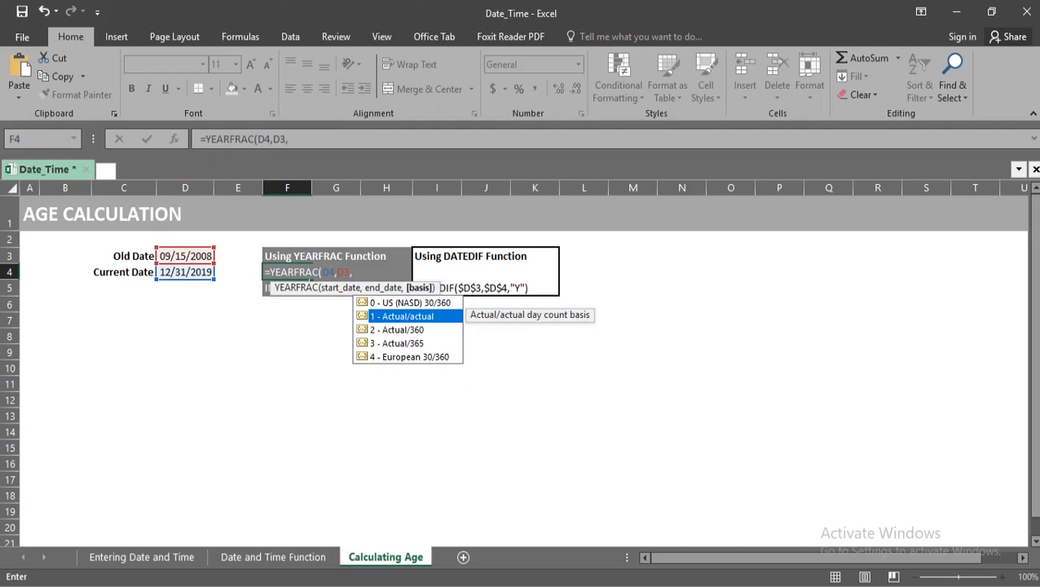
key(Tab)
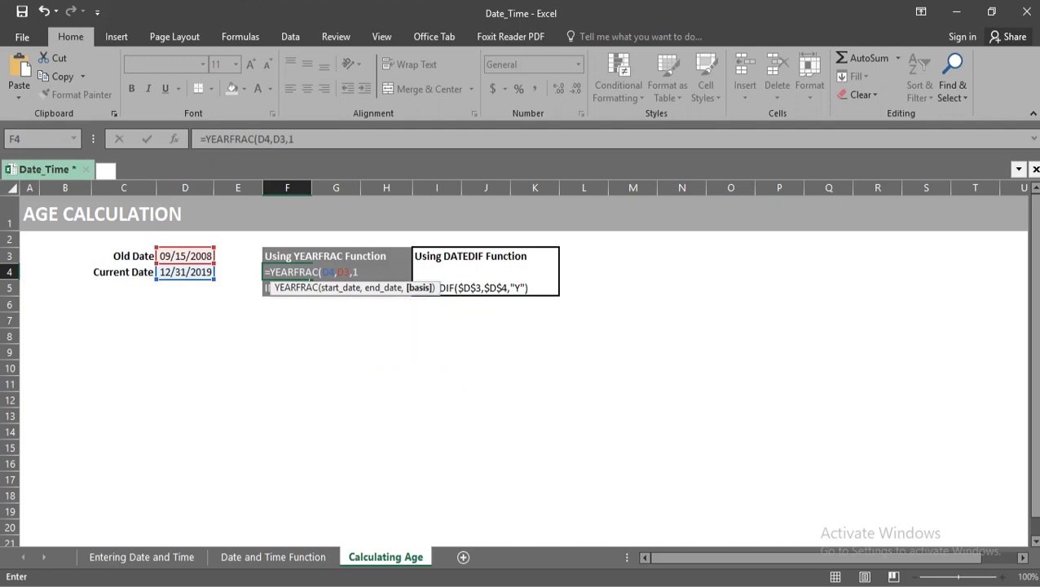
text())
key(Return)
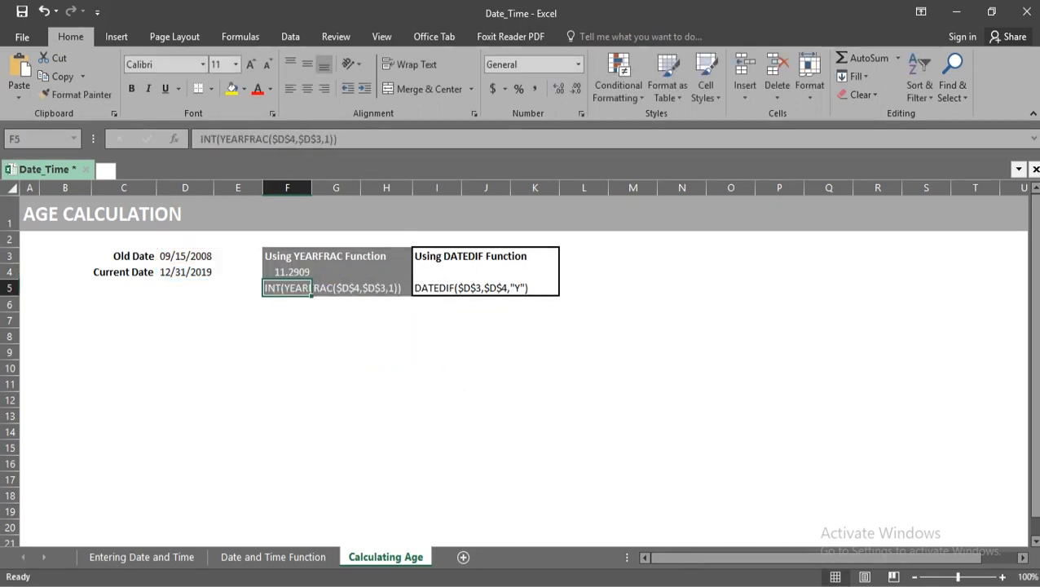
Wrap the YEARFRAC formula in F4 in INT so it reads =INT(YEARFRAC(D4,D3,1)).
key(Up)
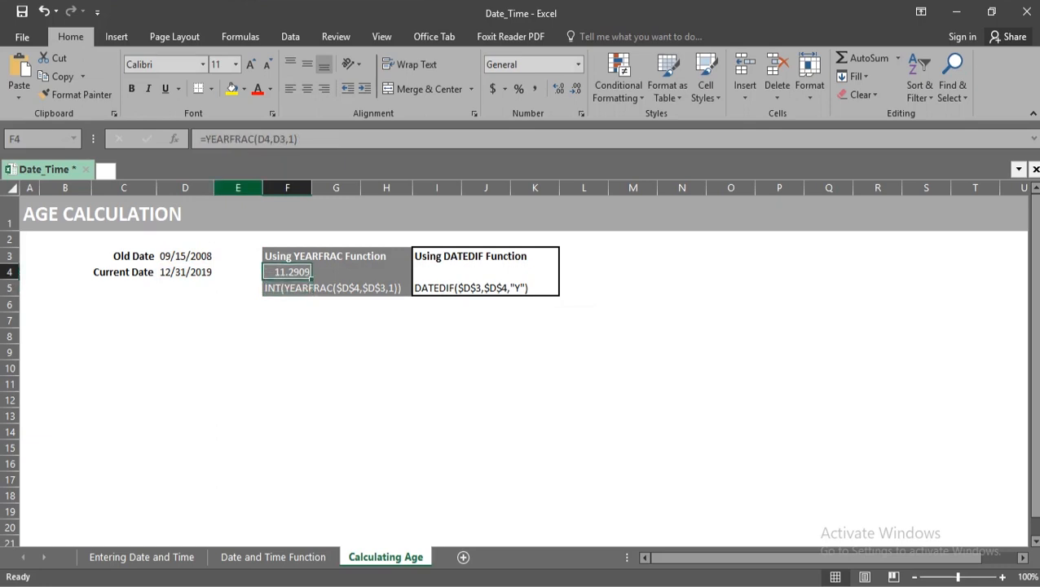
click(203, 138)
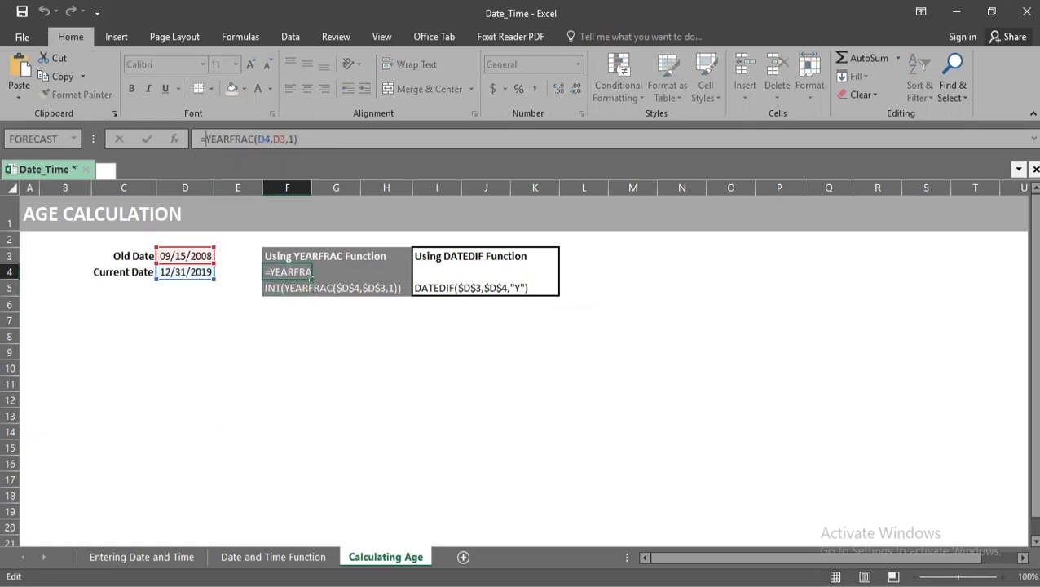
text(INT)
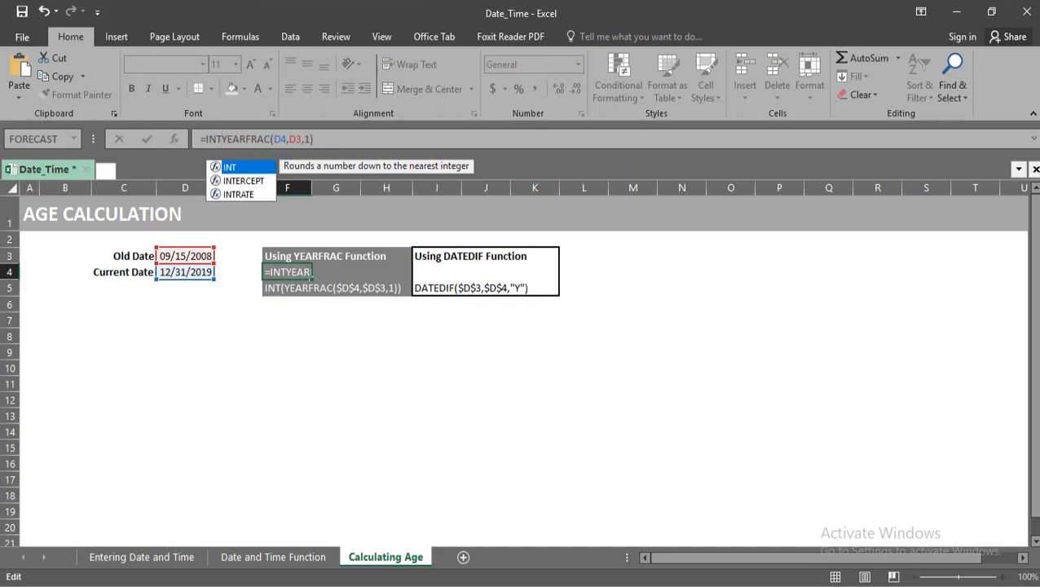
text(()
key(Right)
key(Right)
key(Right)
key(Right)
key(Right)
key(Right)
key(Right)
key(Right)
key(Right)
key(Right)
key(Right)
key(Right)
key(Right)
key(Right)
key(Right)
key(Right)
key(Right)
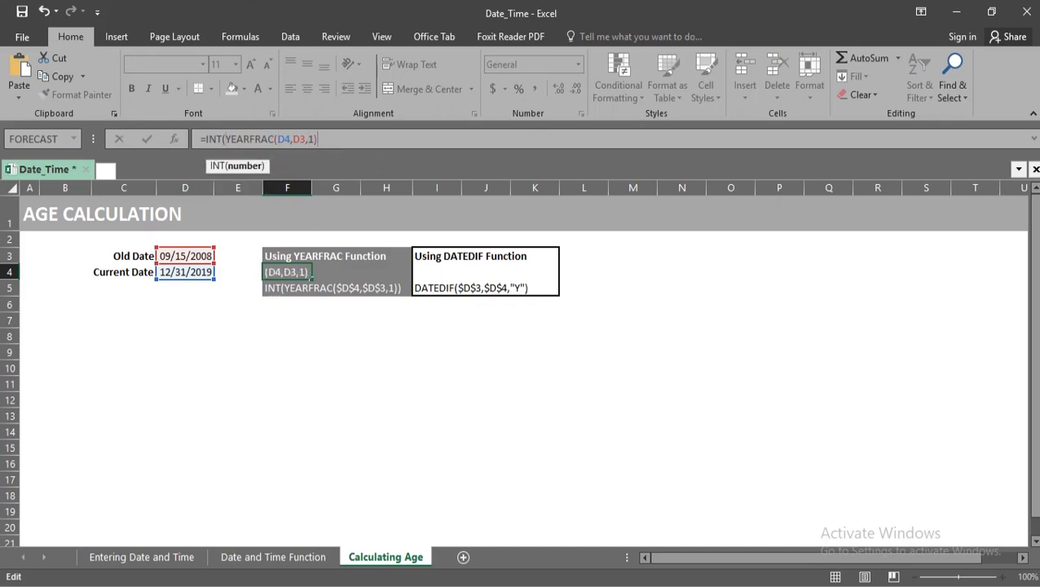
text())
key(Return)
key(Return)
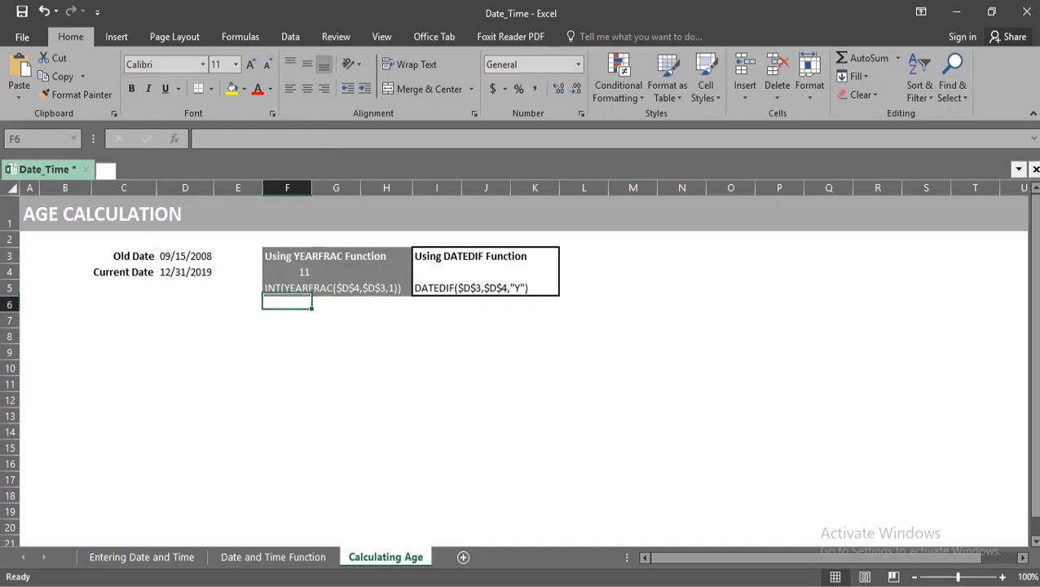
key(Return)
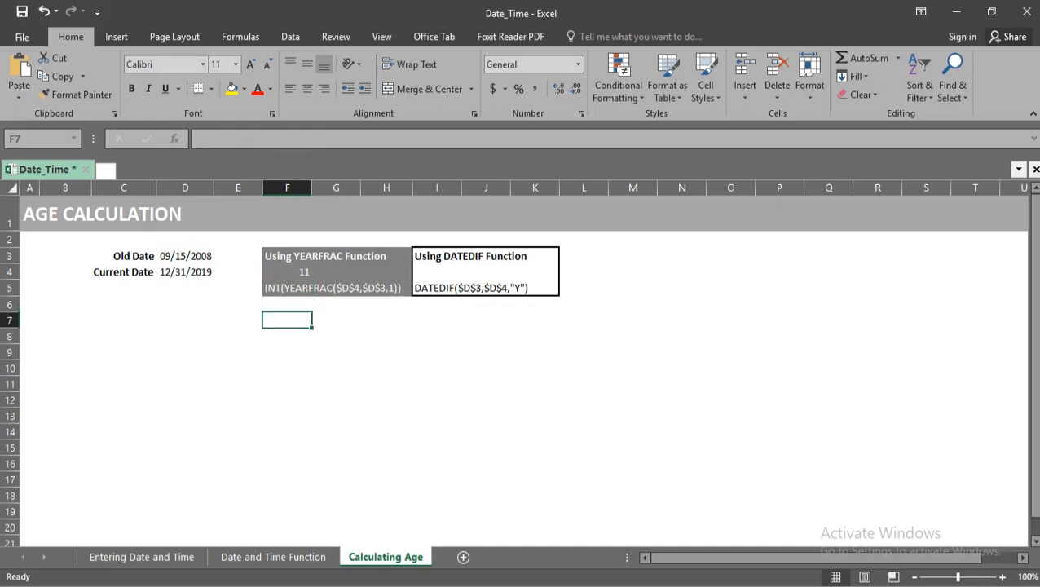
Enter =DATEDIF(D3,D4,"Y") in I4 to calculate the age in whole years between the old and current dates.
key(Right)
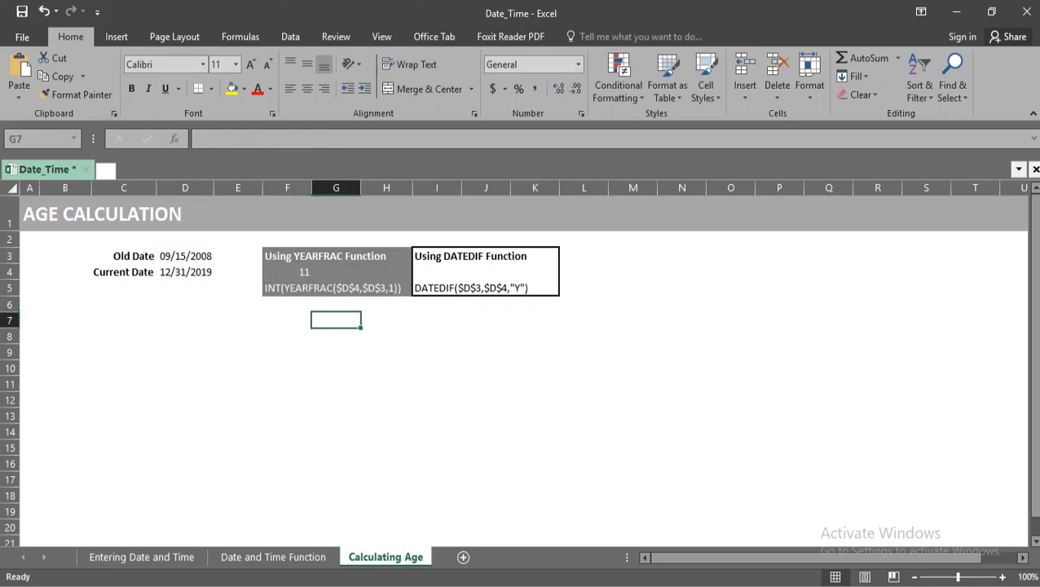
key(Up)
key(Right)
key(Right)
key(Up)
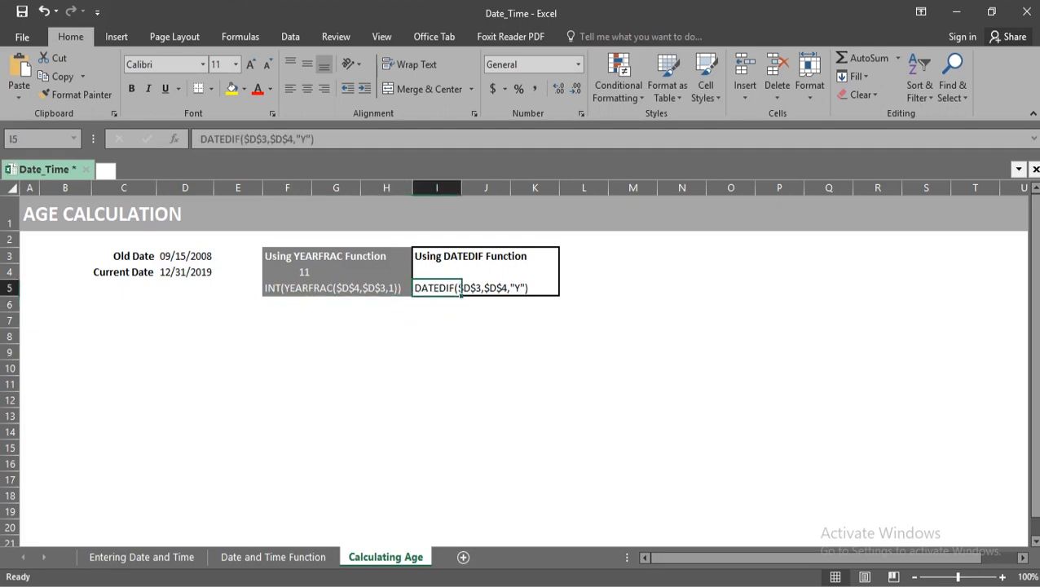
key(Up)
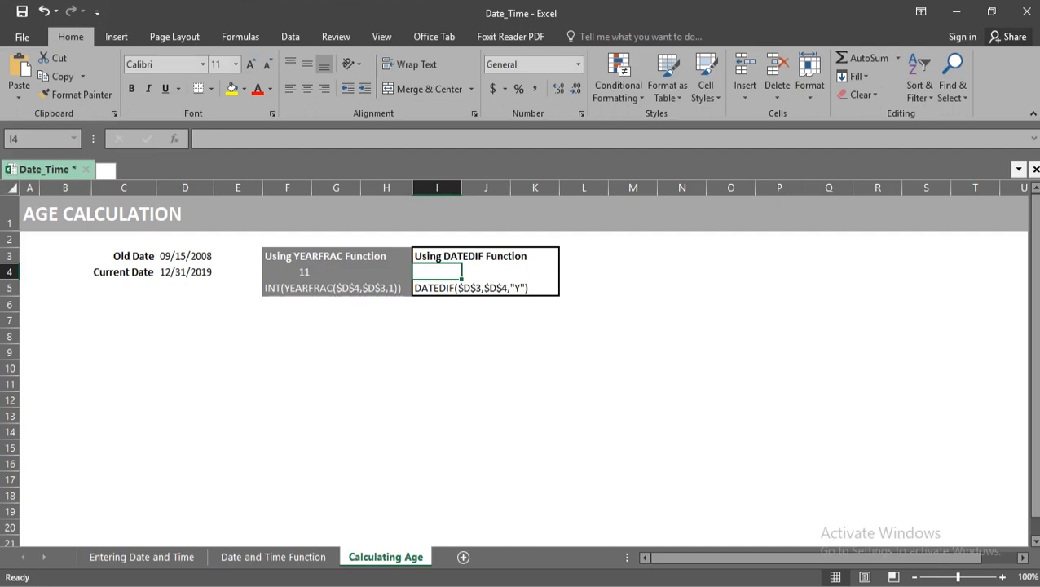
text(=d)
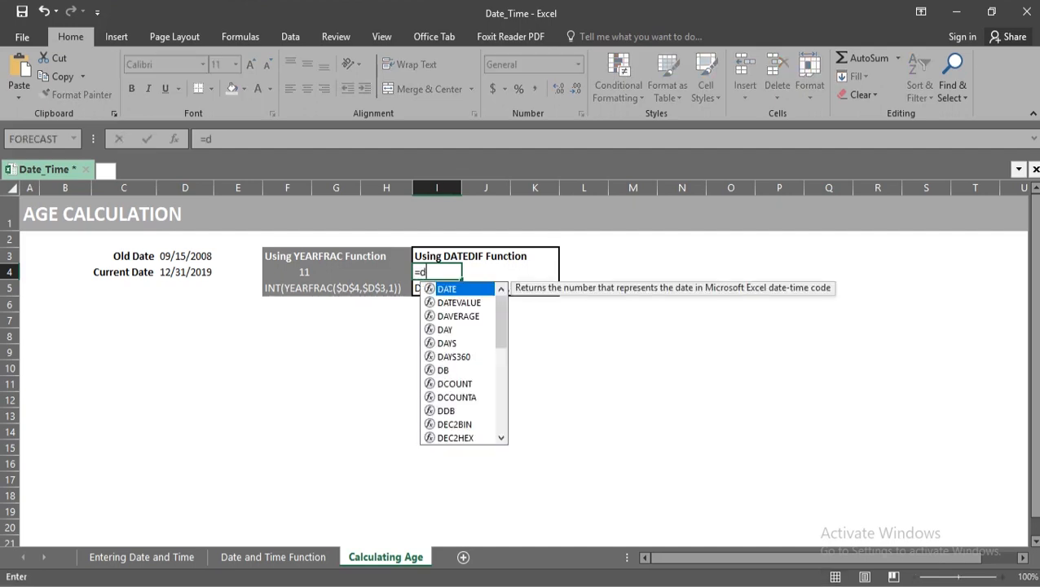
text(a)
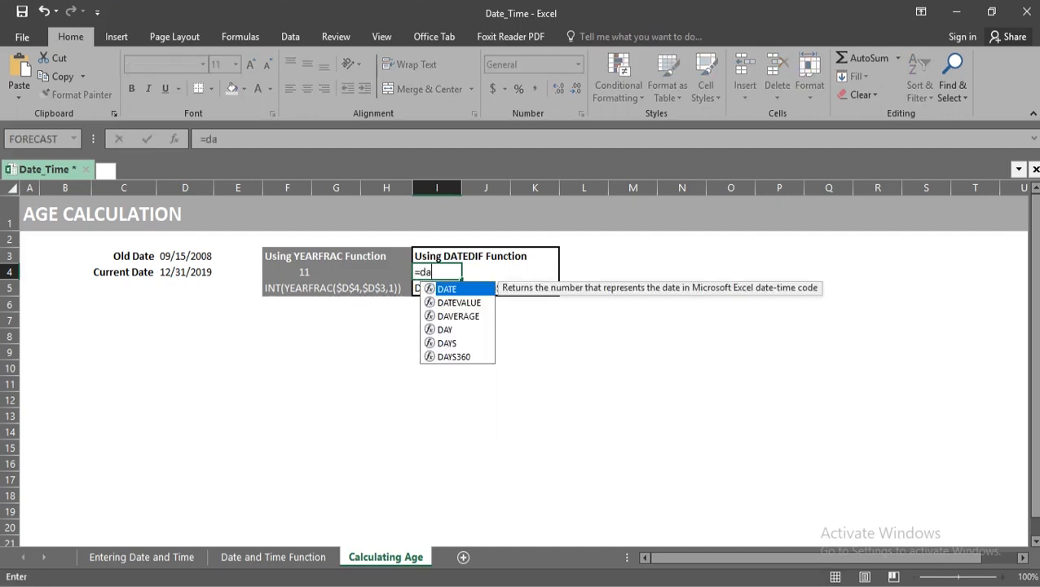
text(tedif)
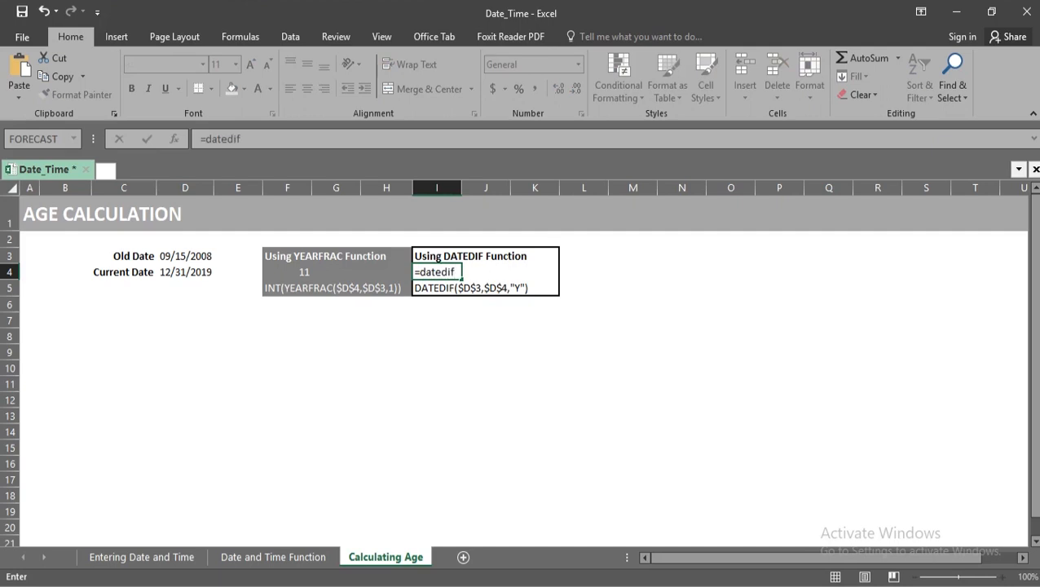
text(()
key(Left)
key(Up)
key(Left)
key(Left)
key(Left)
key(Left)
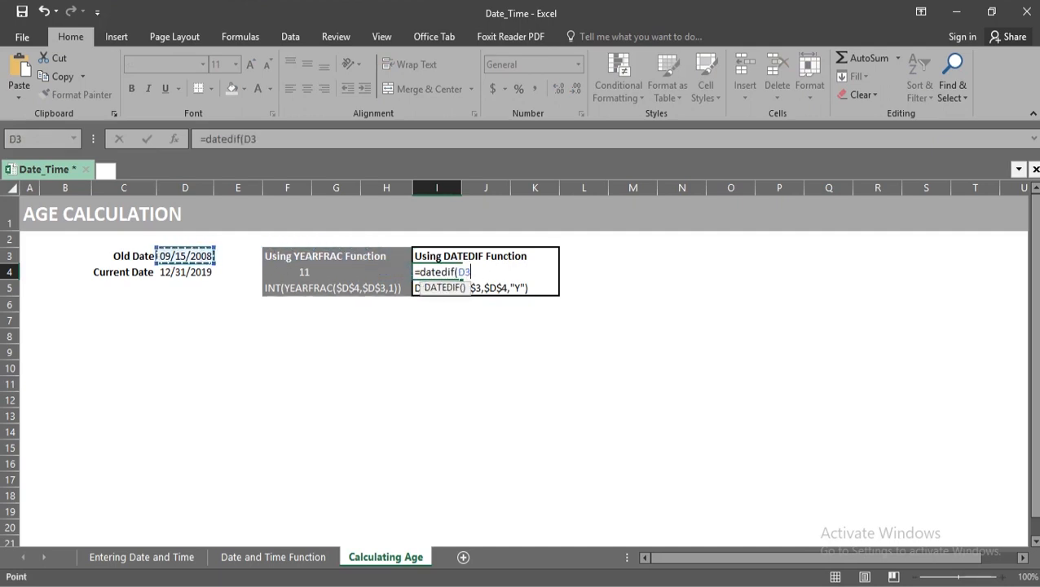
text(,)
key(Left)
key(Left)
key(Left)
key(Left)
key(Left)
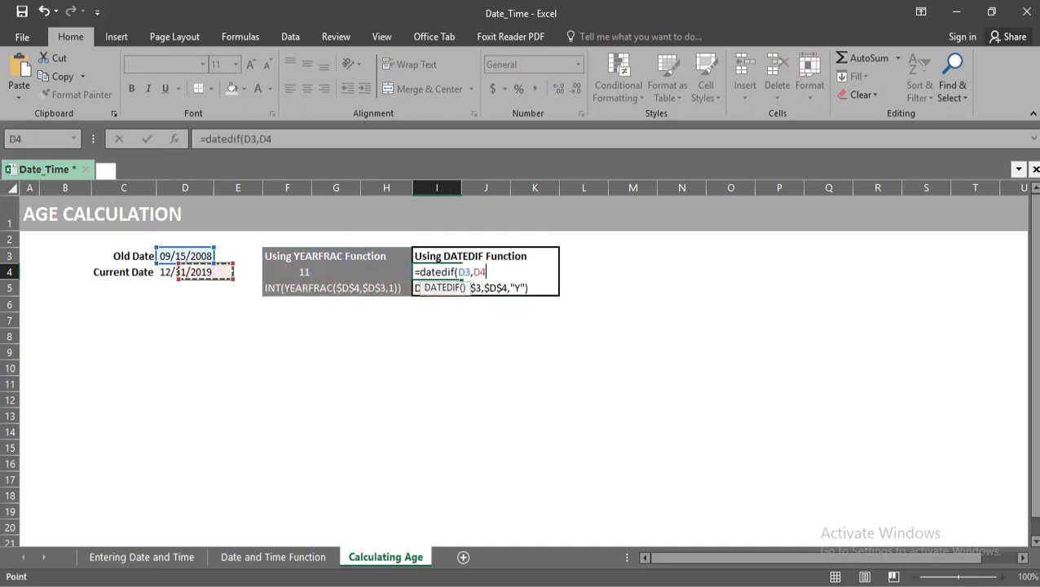
text(,"Y)
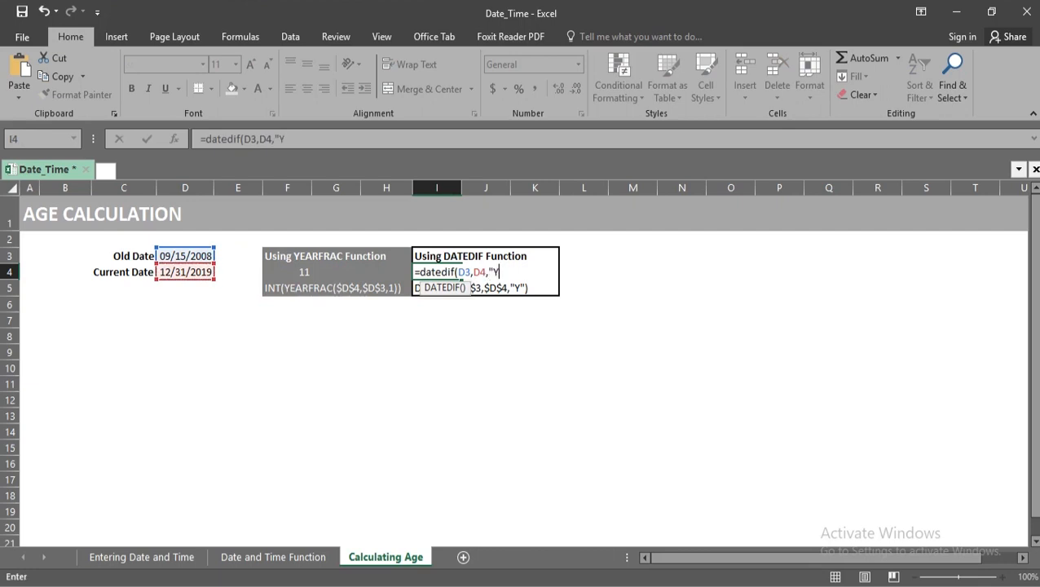
text("))
key(Return)
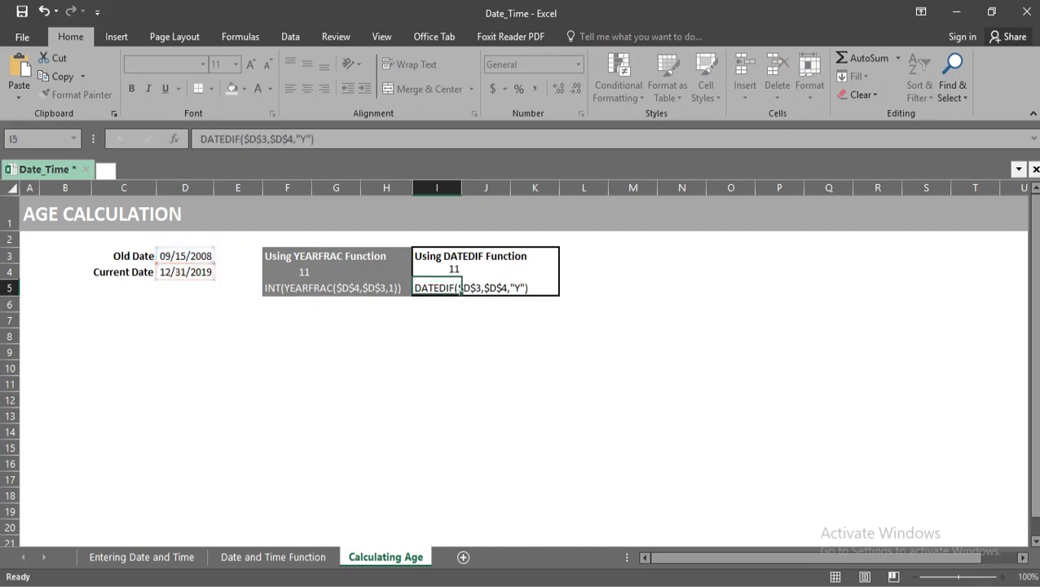
key(Return)
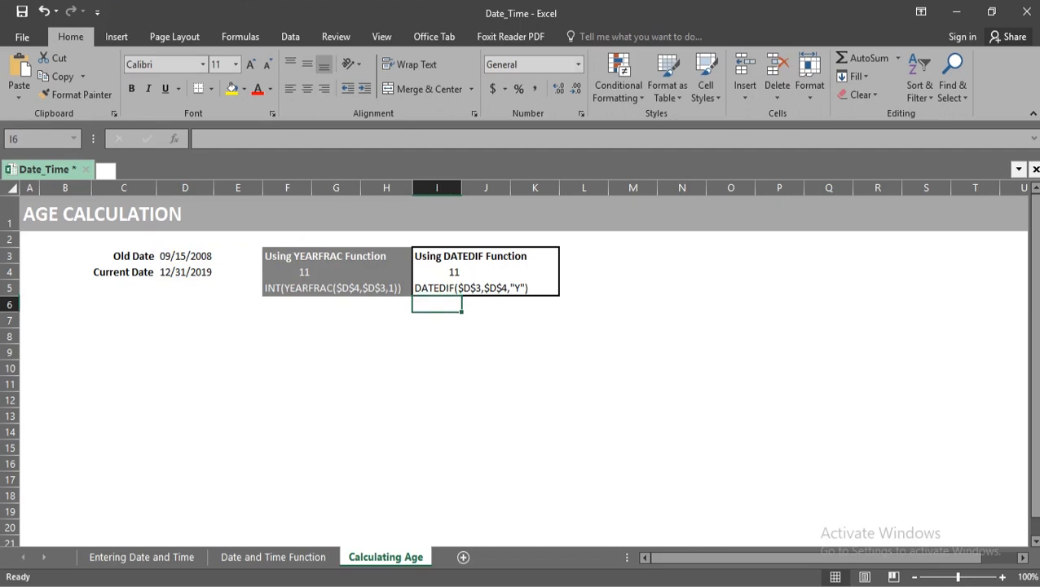